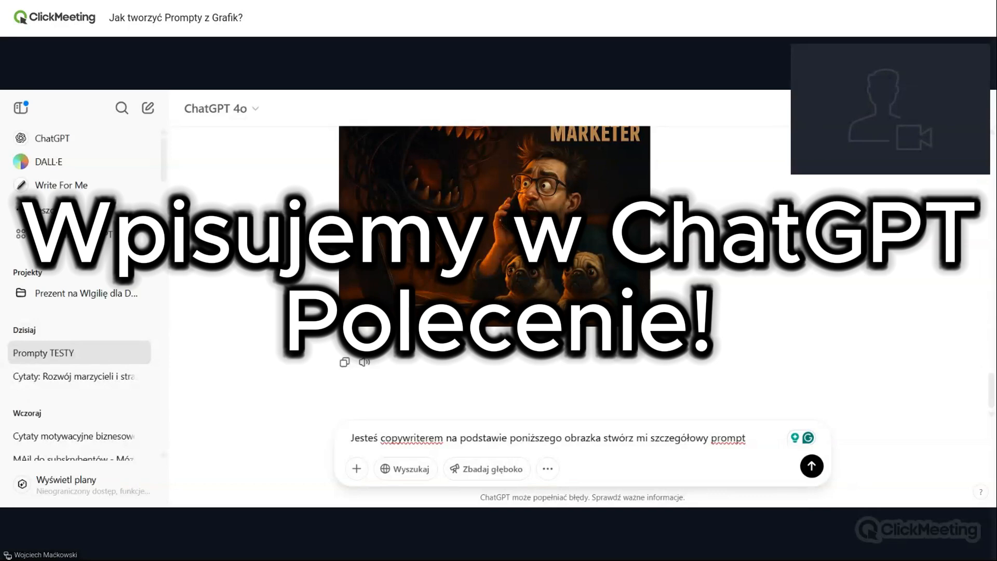
- Attach the copied red supermarket promotion image to the drafted copywriter request for a detailed prompt and send it
left_click(358, 469)
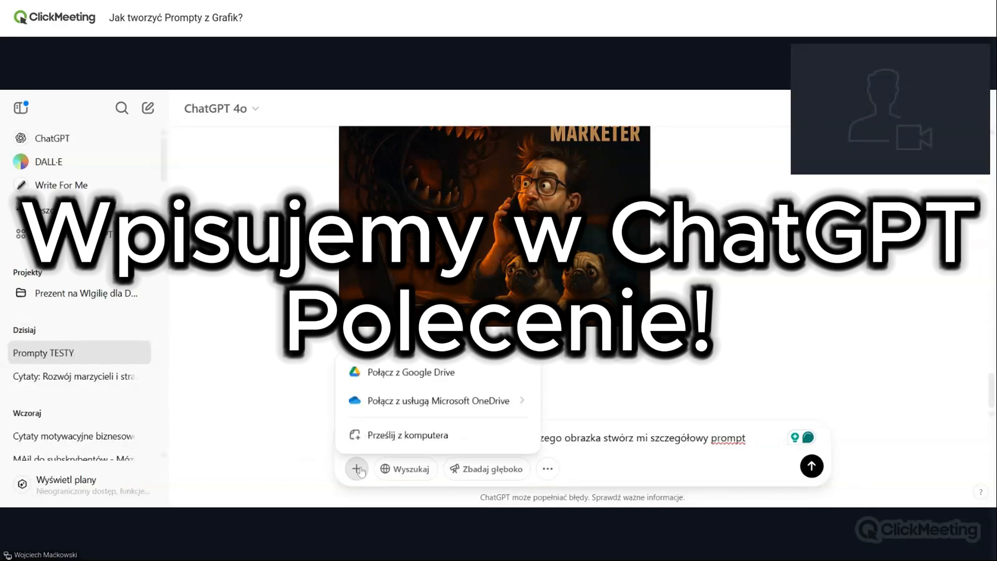
left_click(403, 435)
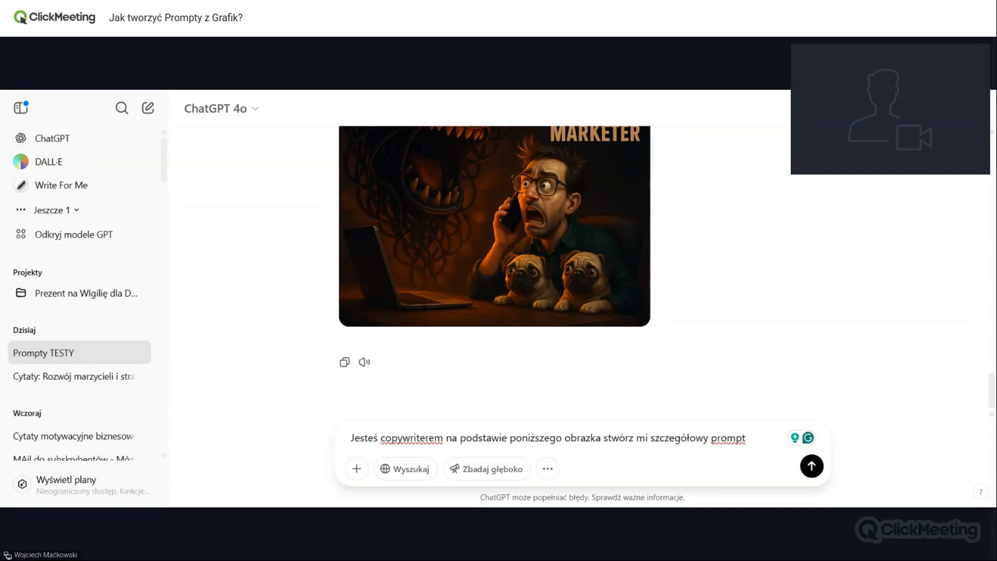
key("ctrl+v")
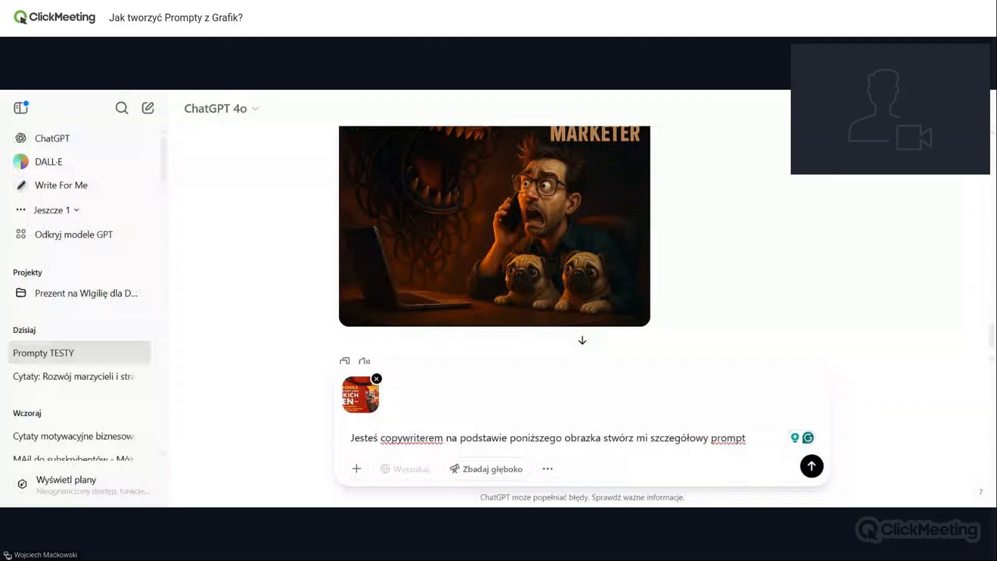
left_click(812, 466)
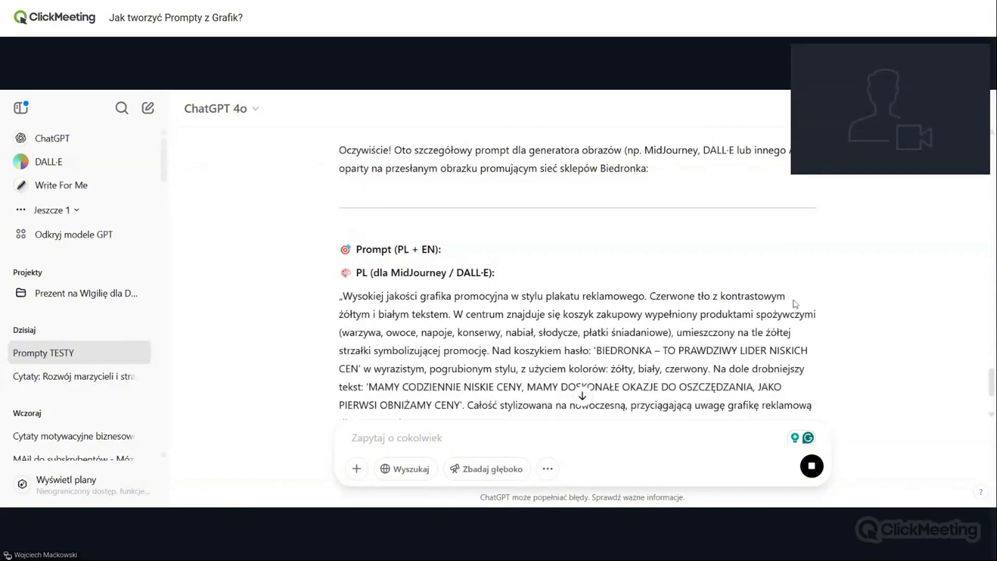
- Copy the Polish prompt for MidJourney / DALL·E from the reply and paste it into the message box
scroll(853, 341, "down", 2)
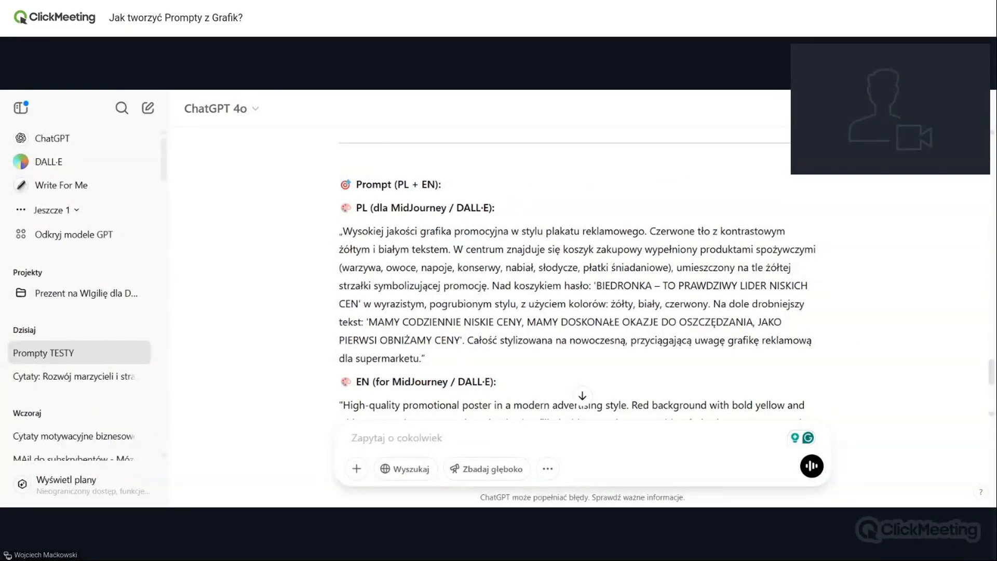
scroll(669, 310, "down", 5)
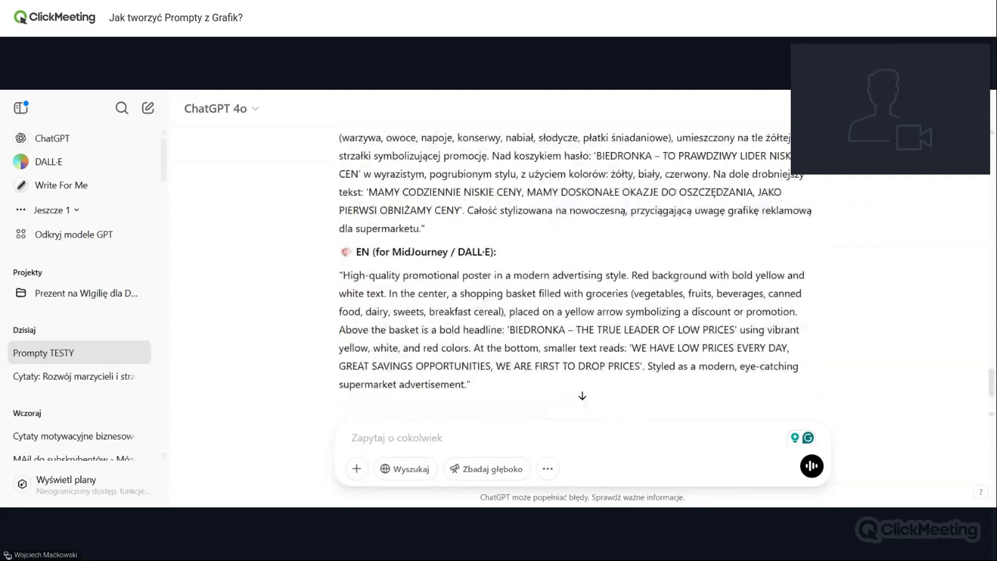
scroll(670, 310, "up", 3)
scroll(669, 310, "up", 1)
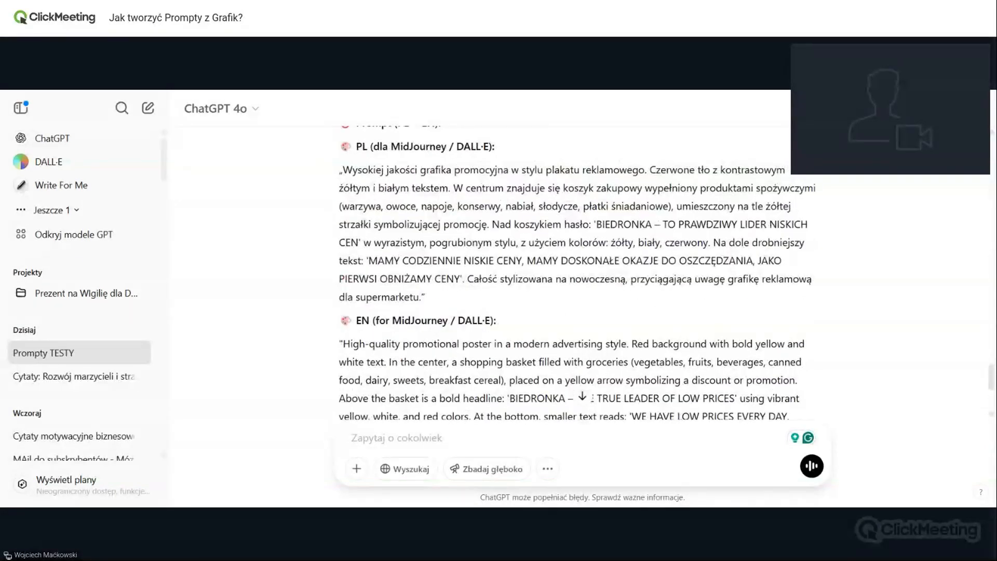
left_click_drag(437, 298, 338, 172)
key("ctrl+c")
left_click(339, 173)
key("ctrl+v")
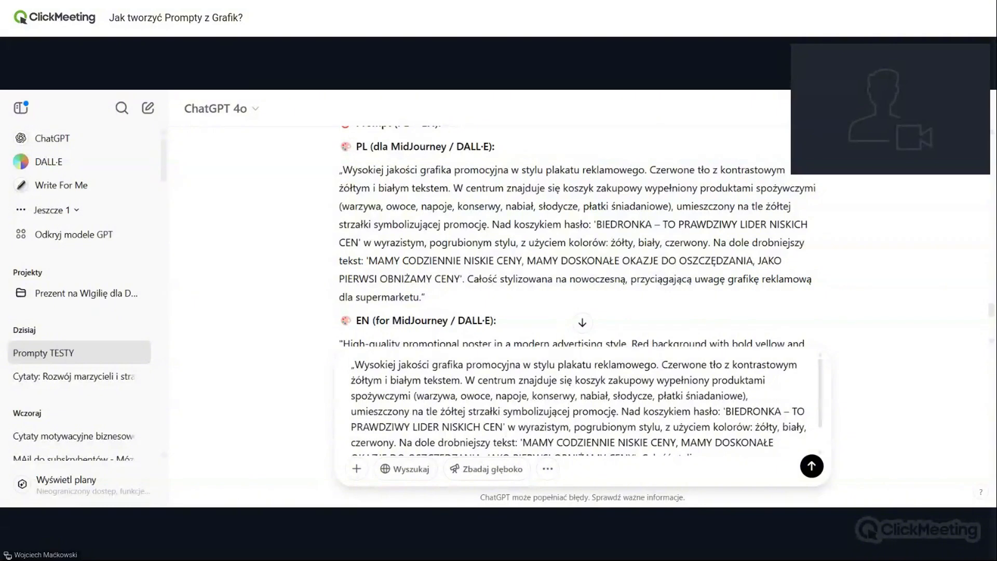
- Insert "Wciel się w postać" in front of the pasted prompt, without any copywriter role after it
type("S")
key("BackSpace")
type("Wciel si")
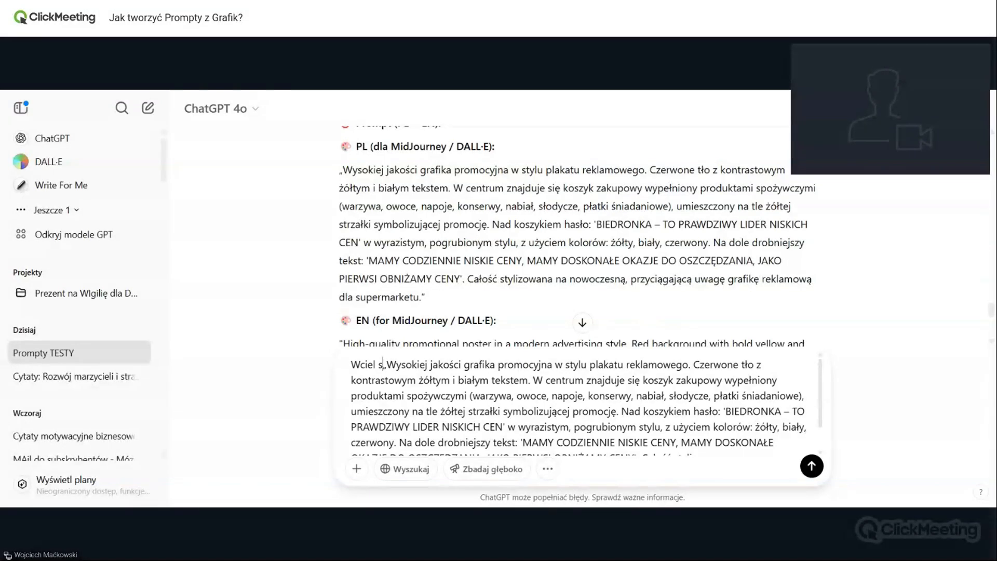
type("ę w postać copywri")
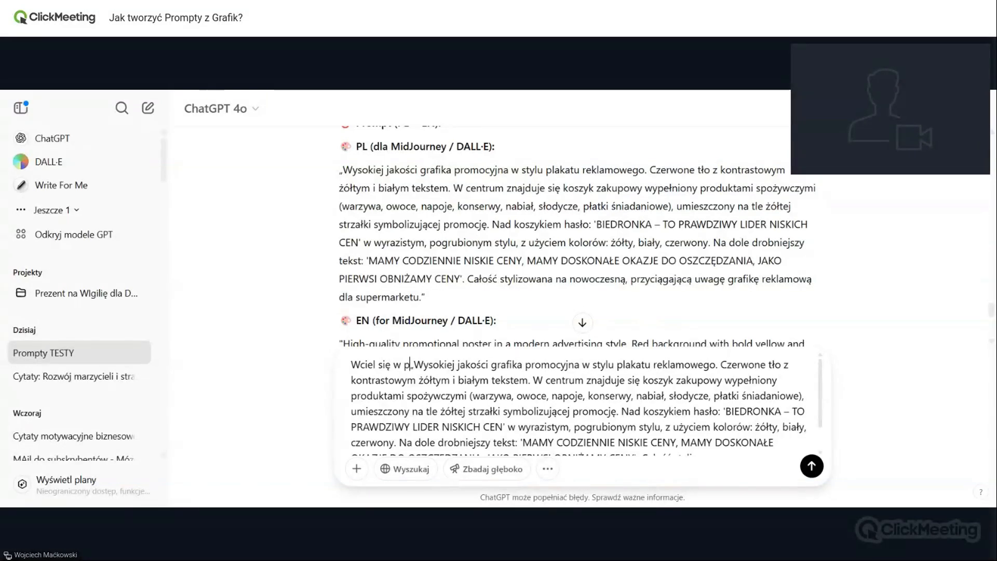
type("tera")
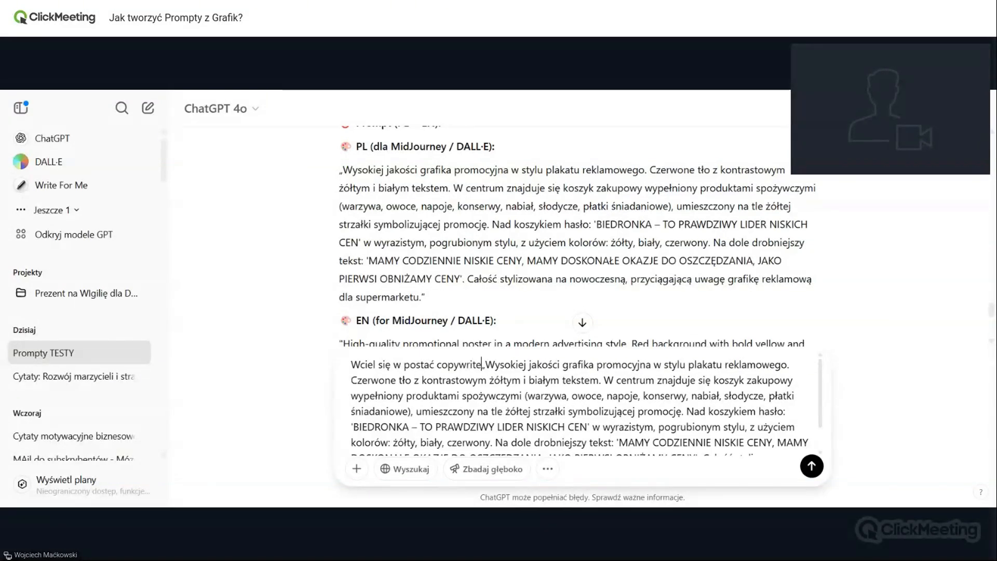
type(" ale p")
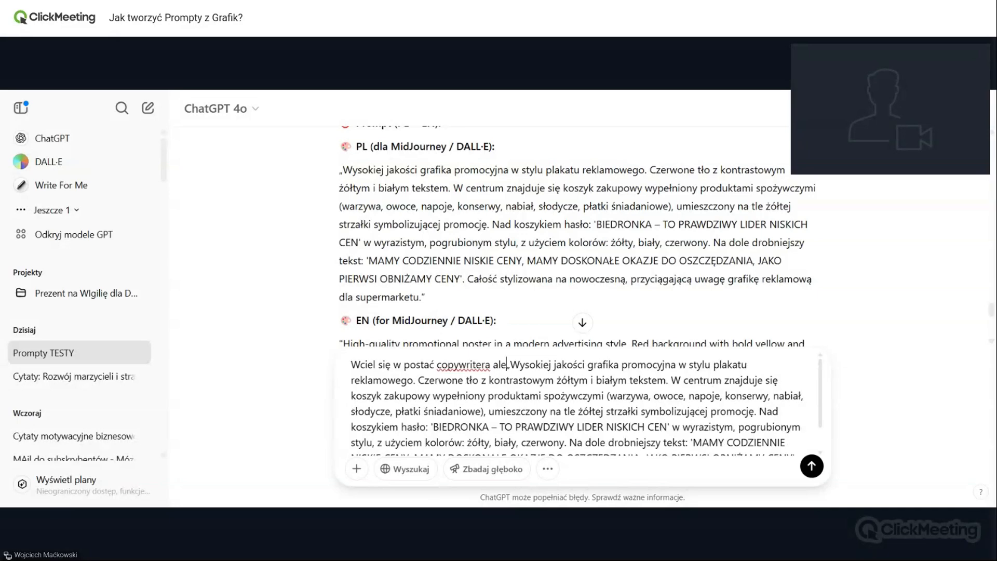
key("BackSpace")
key("BackSpace")
key("BackSpace")
key("BackSpace")
key("BackSpace")
key("BackSpace")
key("BackSpace")
key("BackSpace")
key("BackSpace")
key("BackSpace")
key("BackSpace")
key("BackSpace")
key("BackSpace")
key("BackSpace")
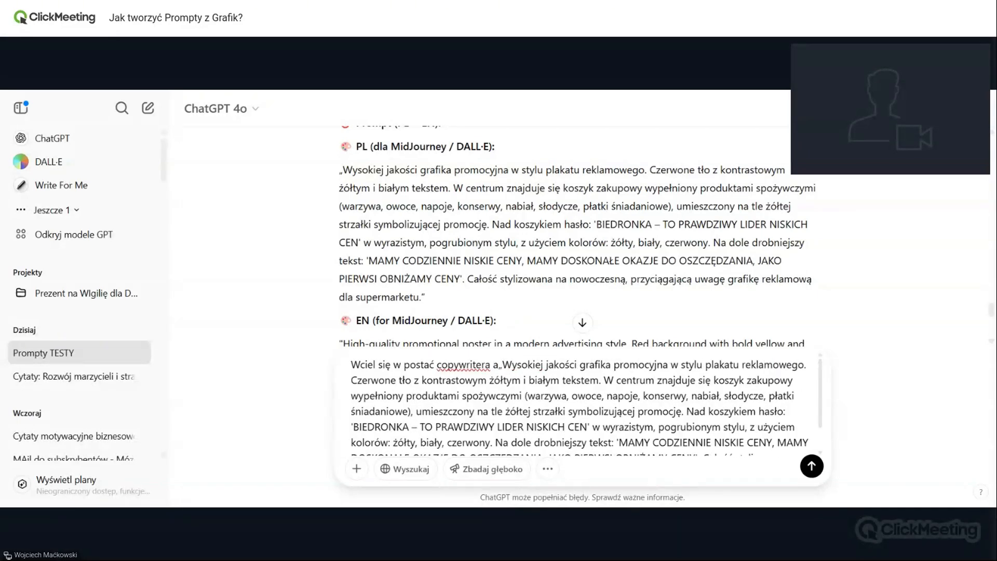
key("BackSpace")
key("BackSpace")
key("BackSpace")
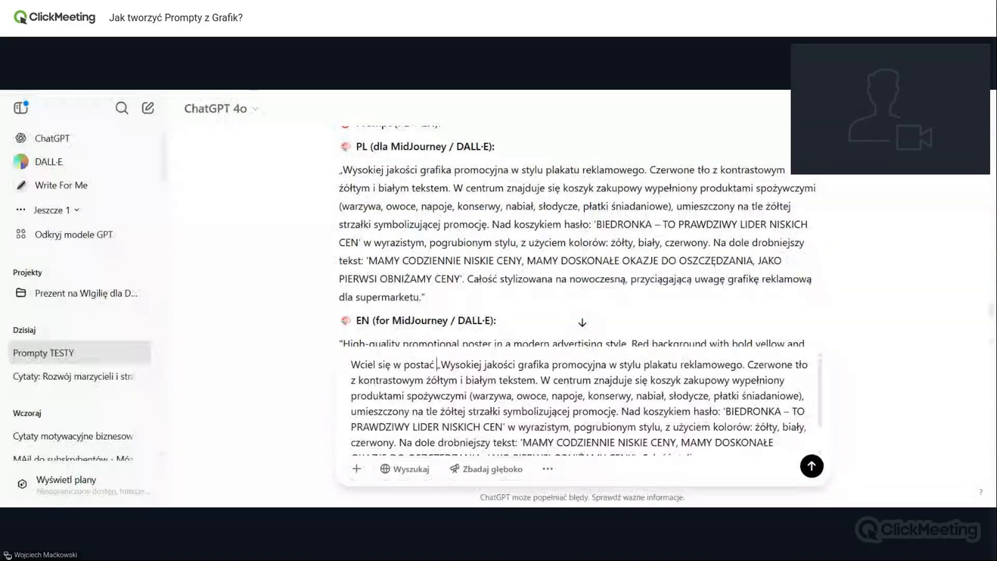
- Complete the introduction with "grafika 3 D i stwórz mi realistyczną grafikę 3 D do poniższego prompta:" and move the pasted prompt onto a new line
type("grafika 3 D i st")
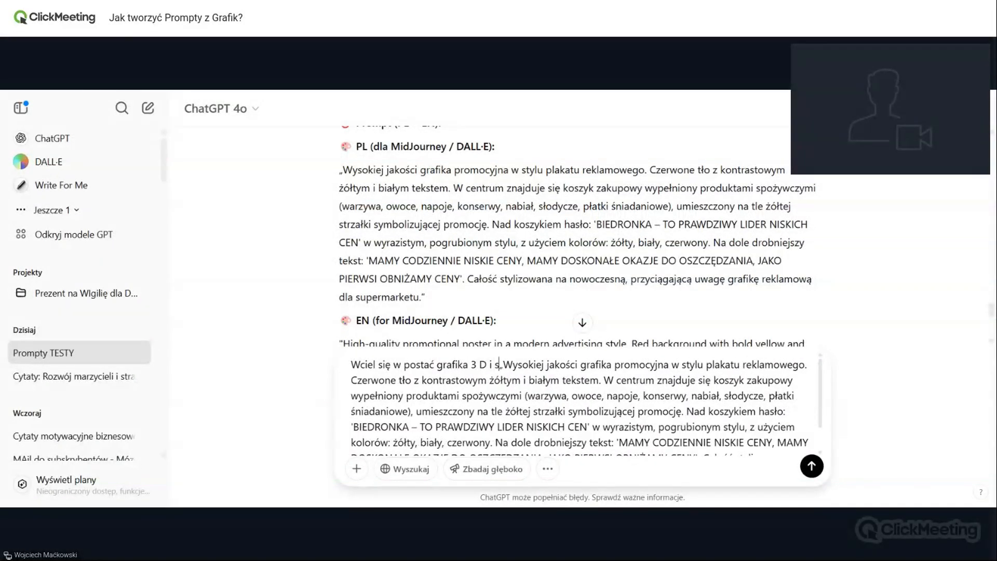
type("wórz mi ")
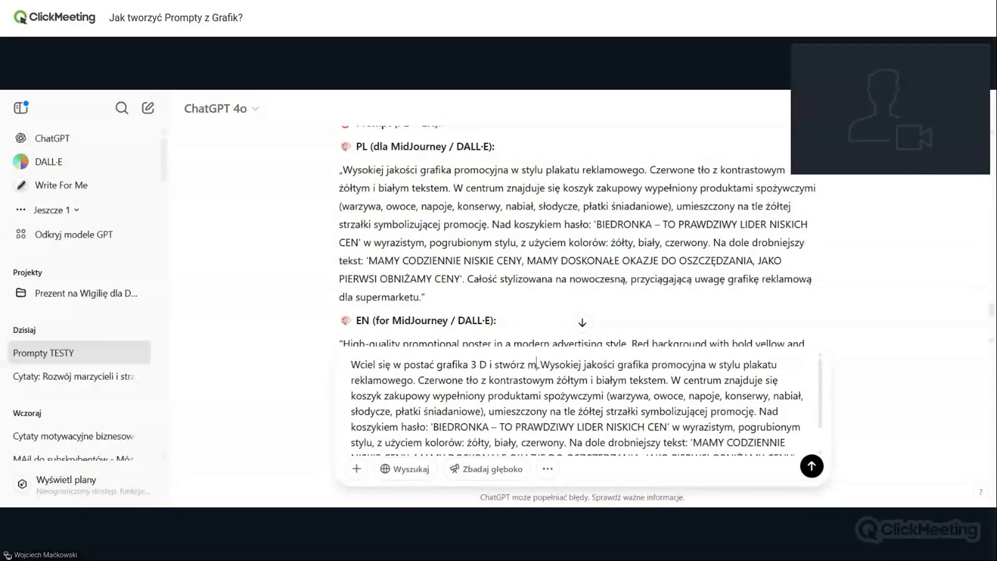
type("realis")
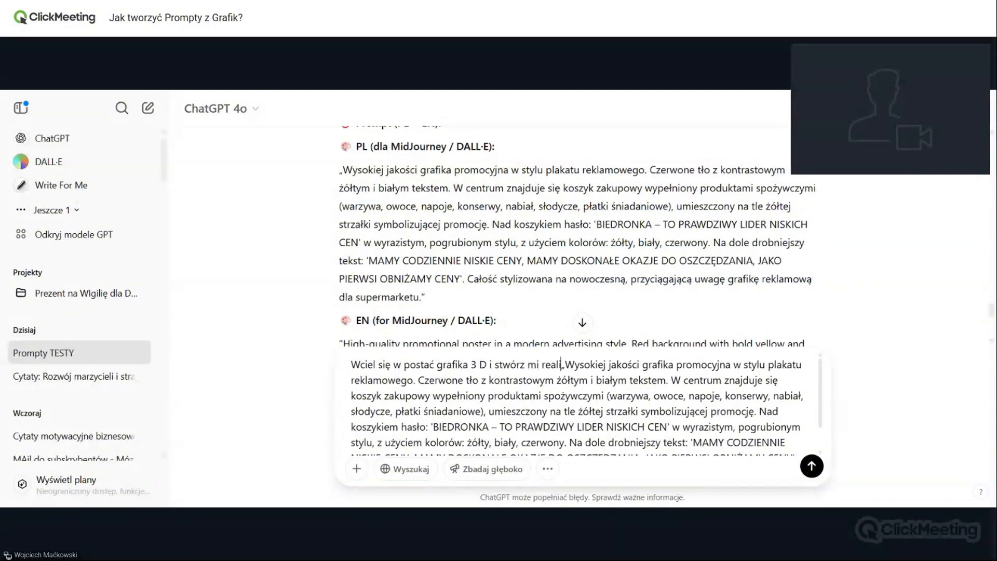
type("tyczną g")
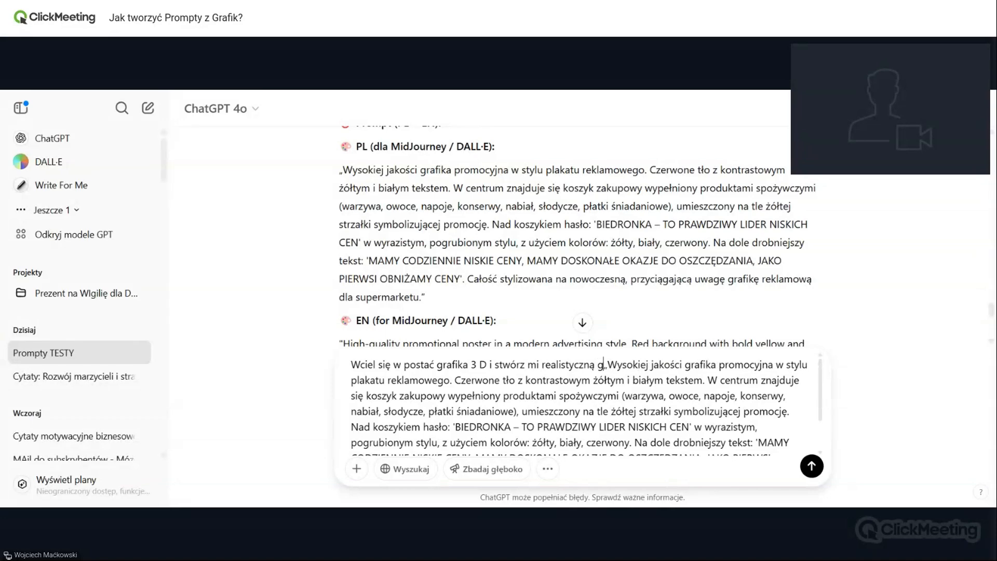
type("rafikę")
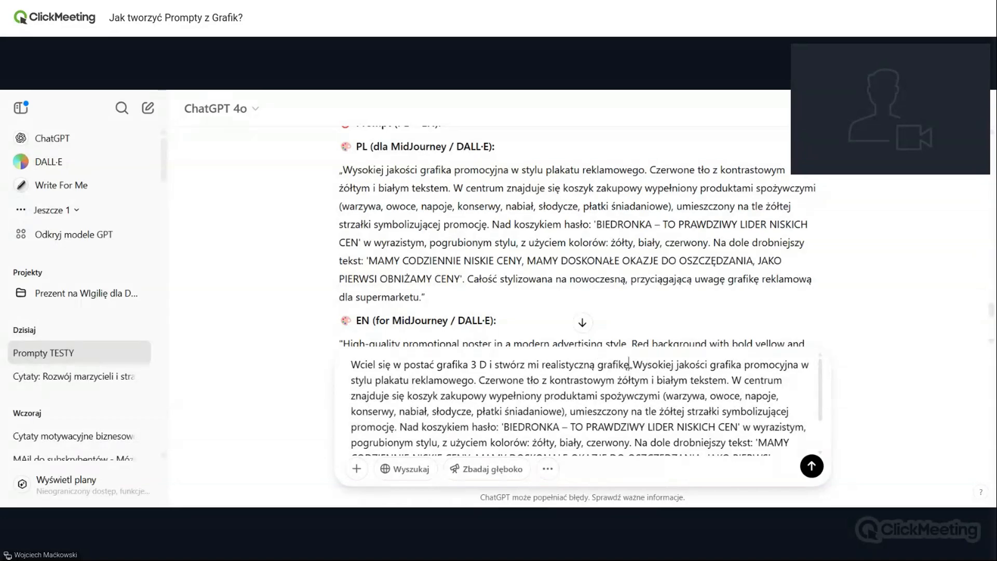
type(" 3 D ")
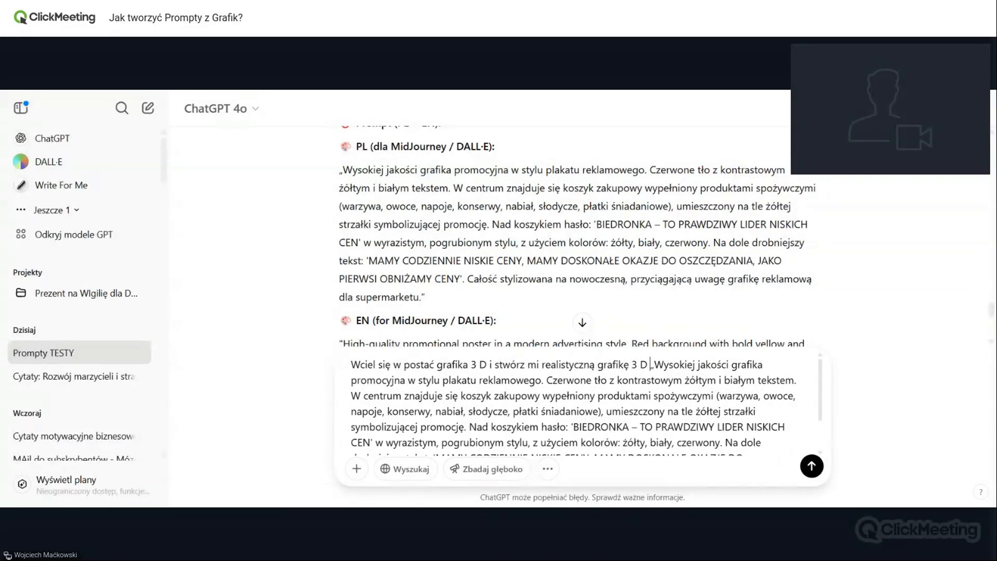
type("do poniż")
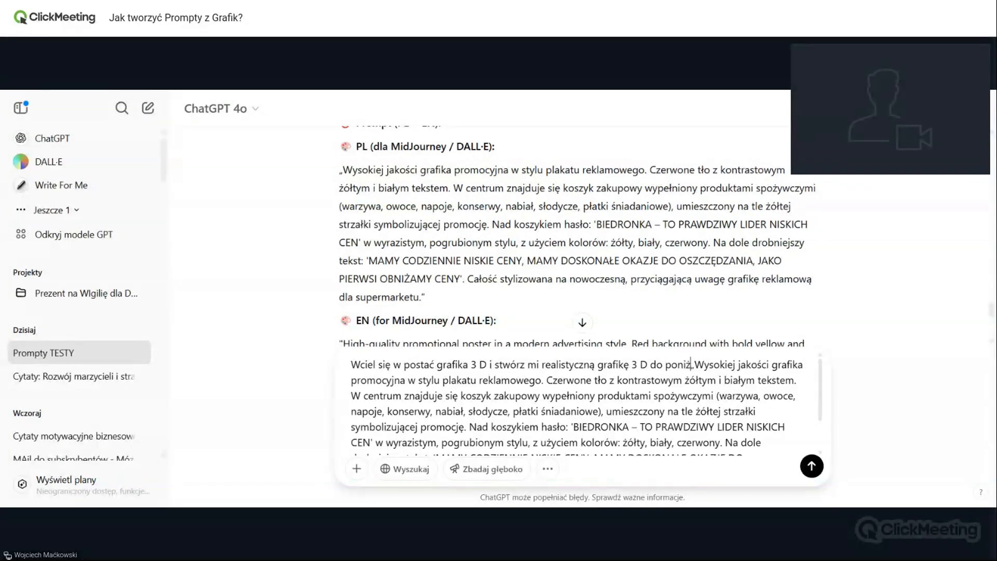
type("szego prom")
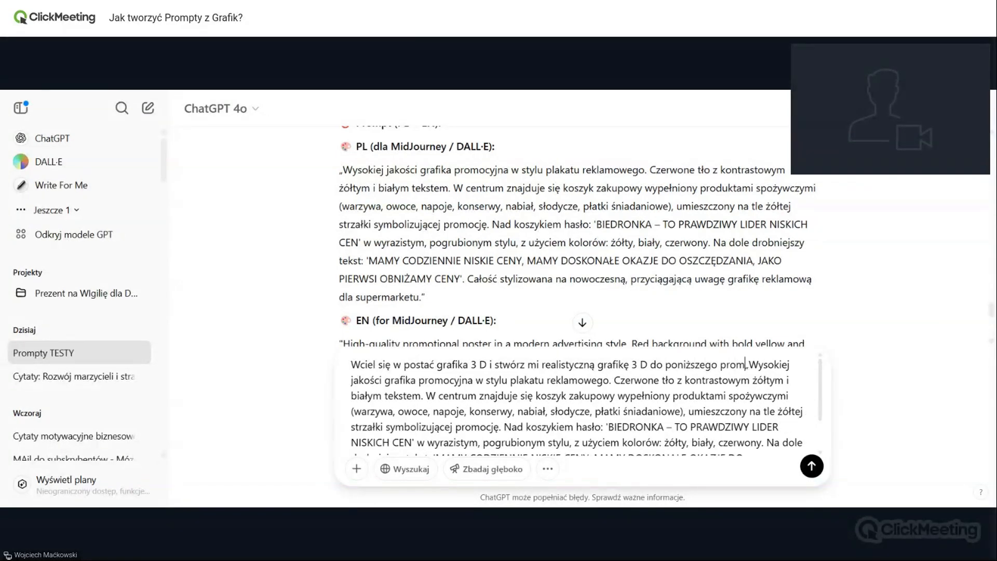
type("pta:")
key("shift+Return")
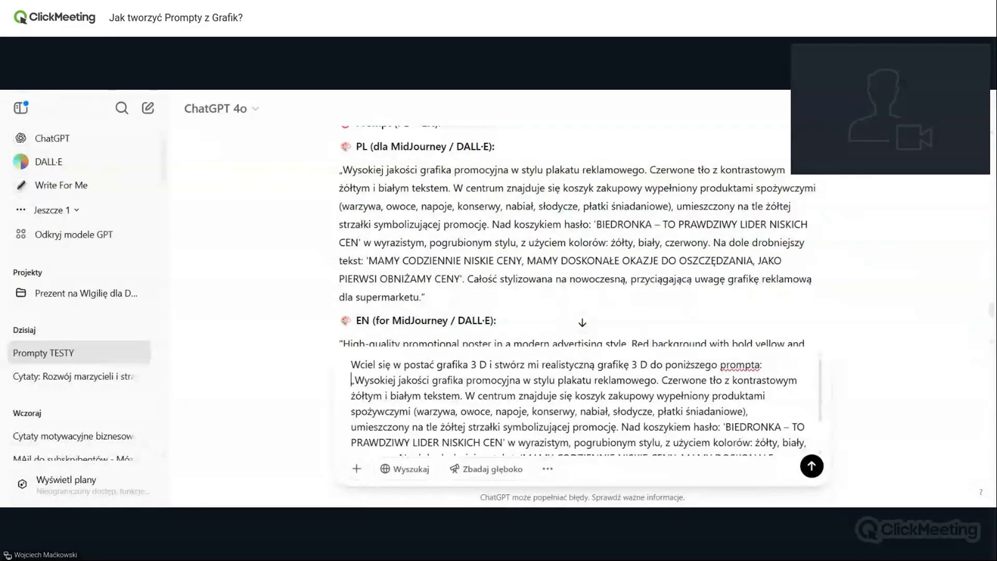
- Append "Jest to grafika produktów pod mój sklep" to the end of the message and send it
key("ctrl+End")
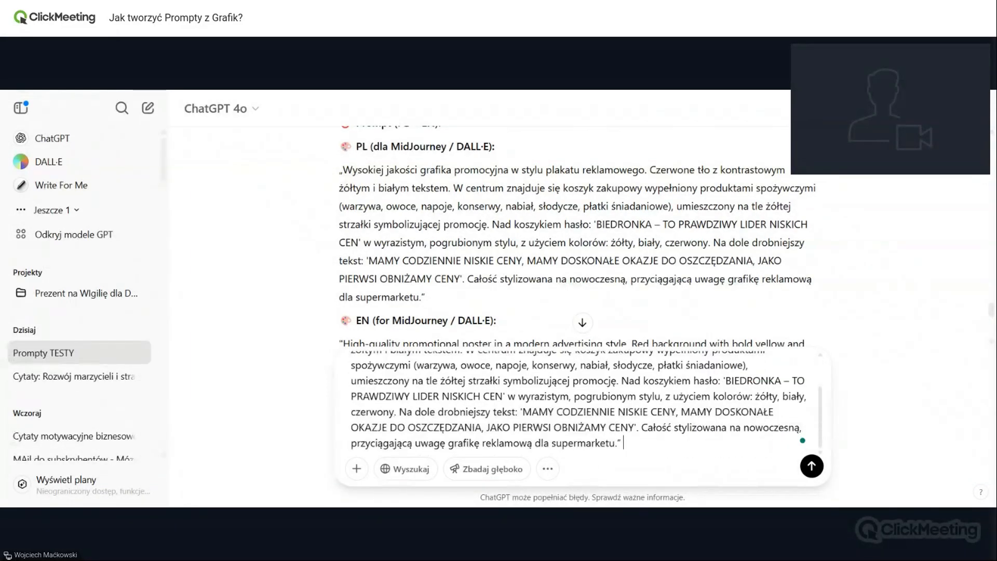
type("Jest to grafika pro")
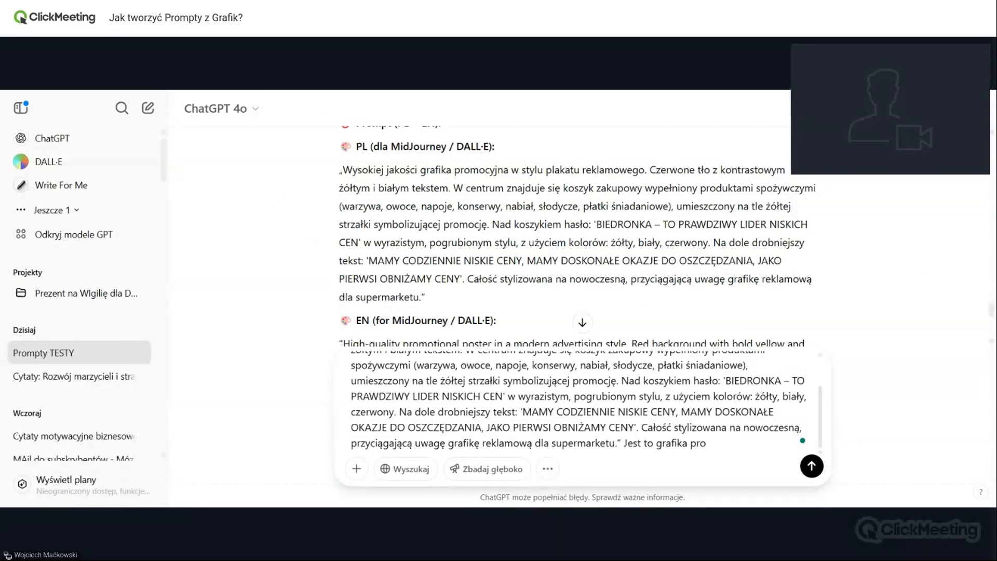
type("duktów pod mój sklep")
key("Return")
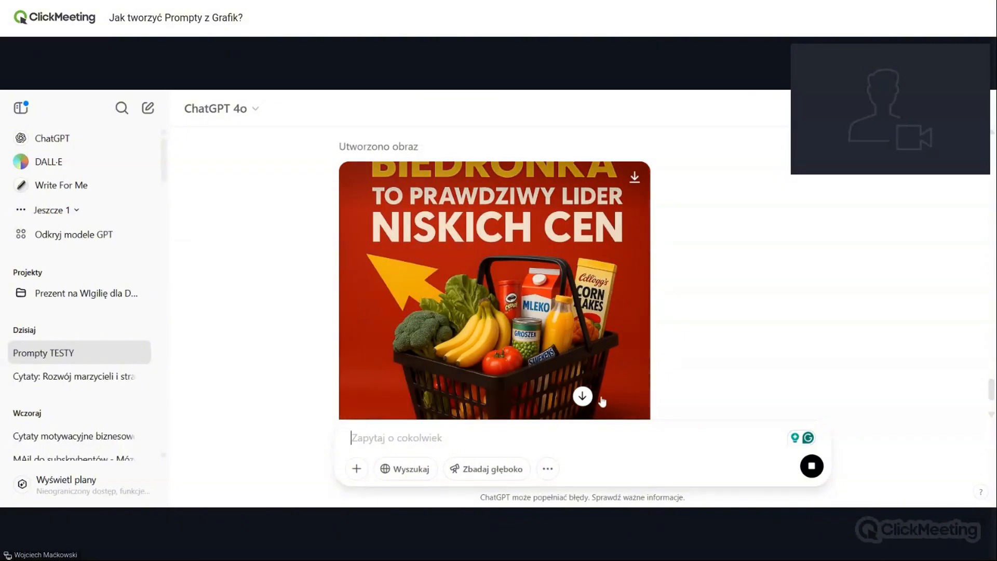
- Examine the generated supermarket poster and compare it with the wording of the prompt that was sent
scroll(585, 336, "down", 2)
scroll(586, 330, "down", 2)
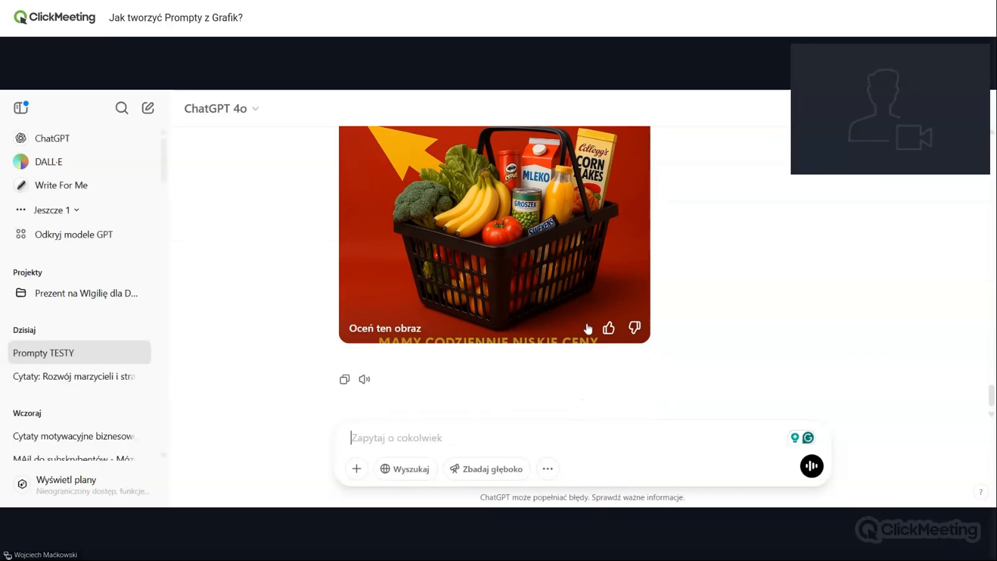
scroll(630, 302, "up", 5)
scroll(630, 302, "down", 2)
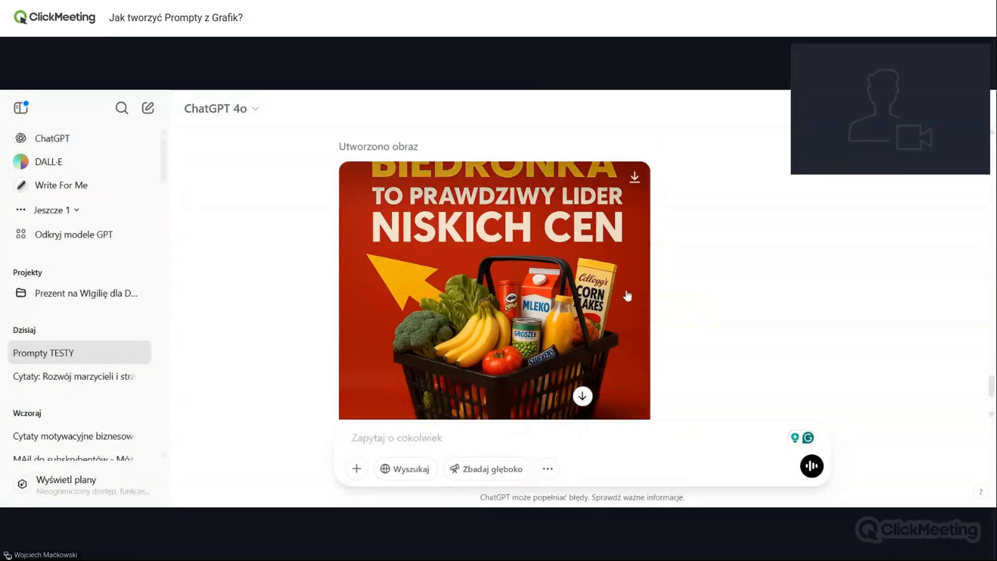
scroll(627, 296, "down", 2)
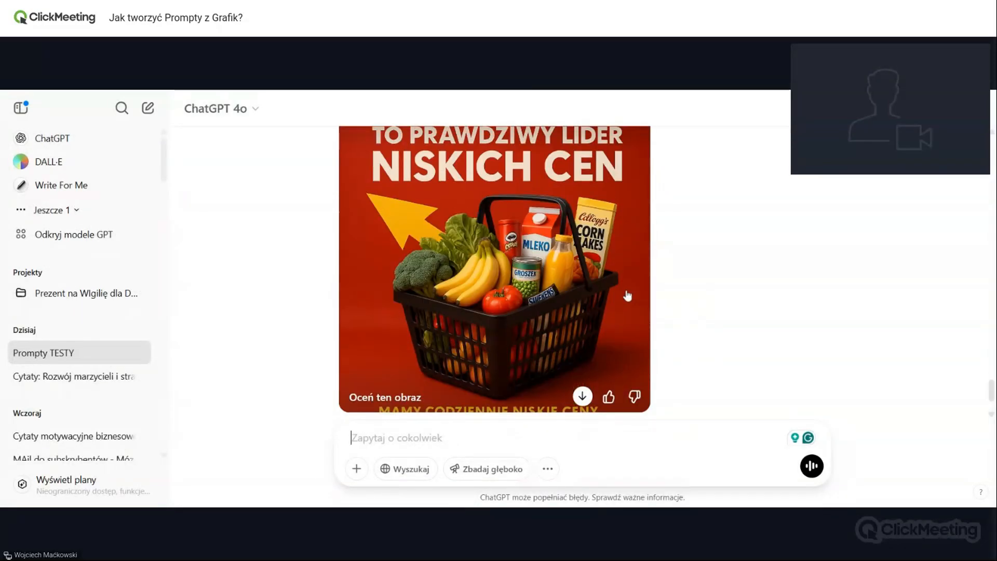
scroll(627, 296, "up", 10)
scroll(627, 294, "down", 1)
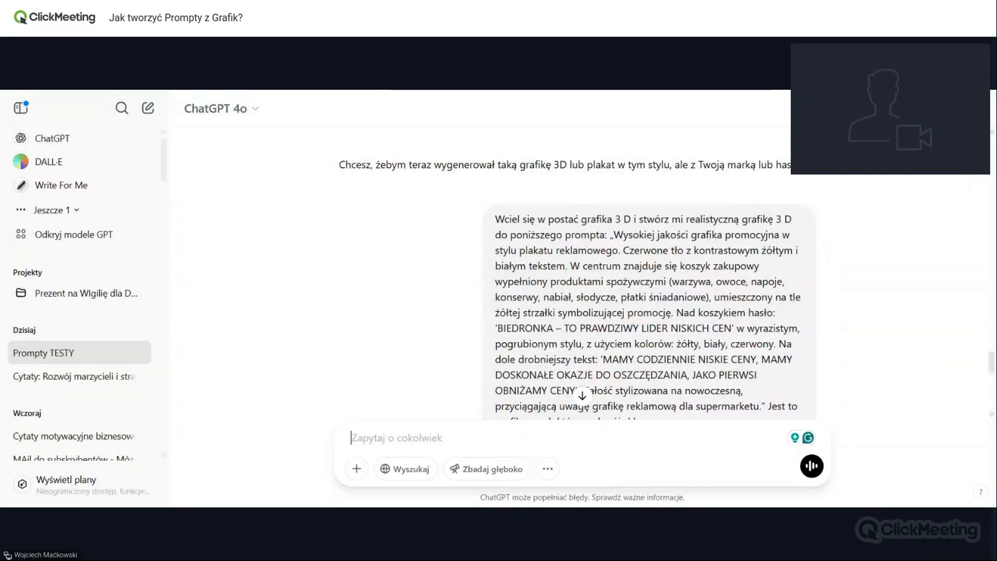
scroll(582, 281, "down", 1)
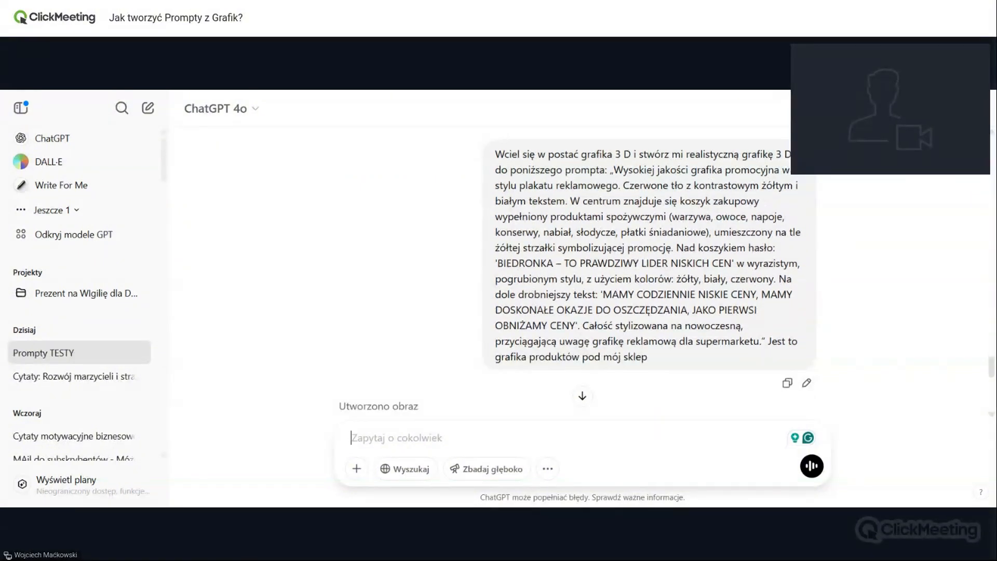
scroll(582, 280, "up", 1)
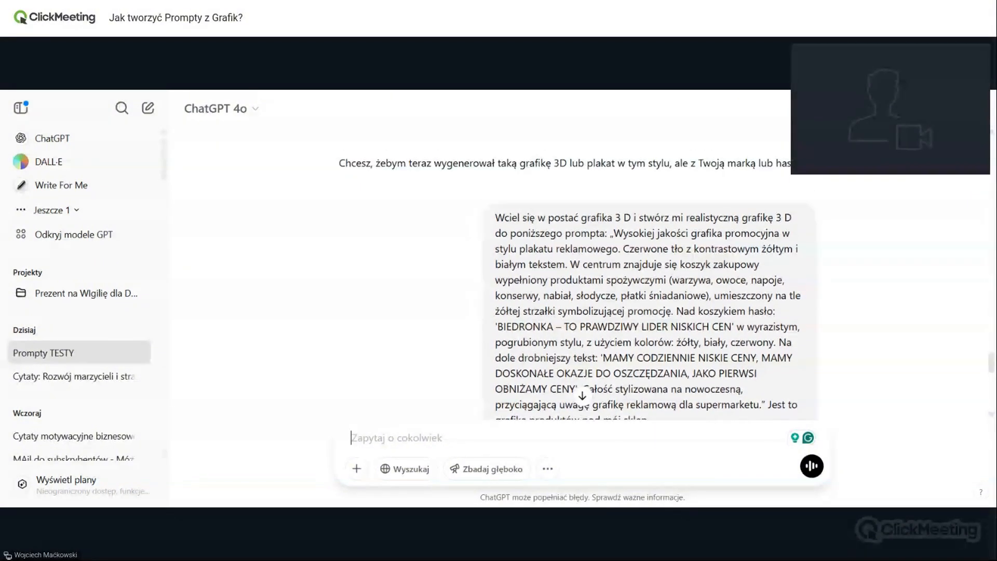
scroll(582, 280, "down", 3)
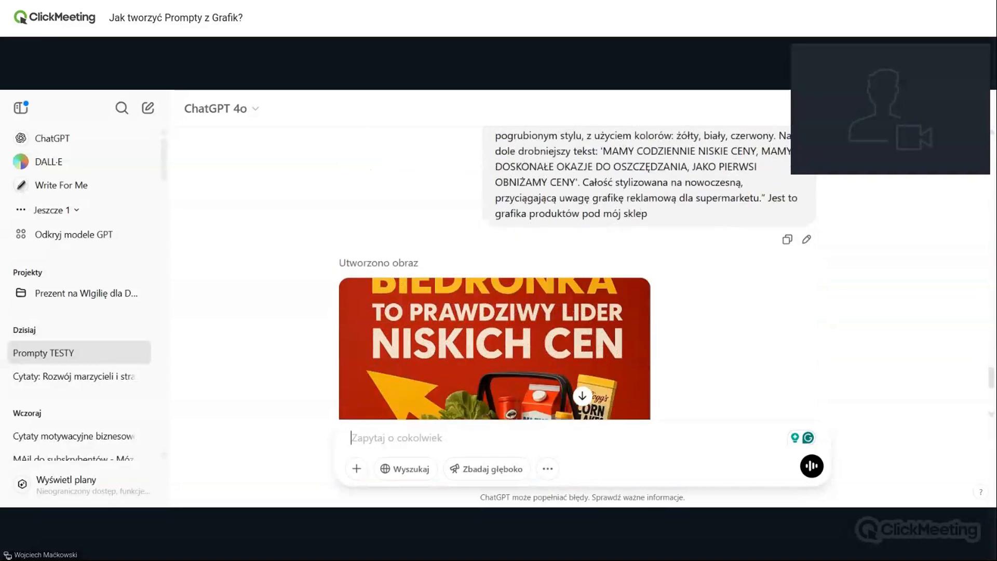
scroll(606, 274, "down", 2)
- View the generated poster enlarged, close it and return to the sent prompt in the conversation
left_click(606, 273)
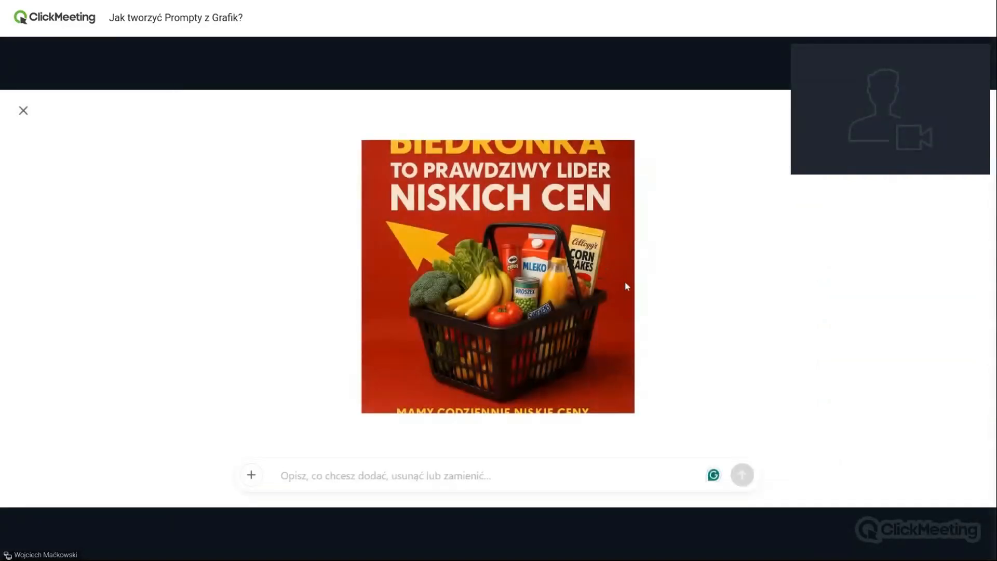
left_click(23, 110)
scroll(726, 271, "up", 5)
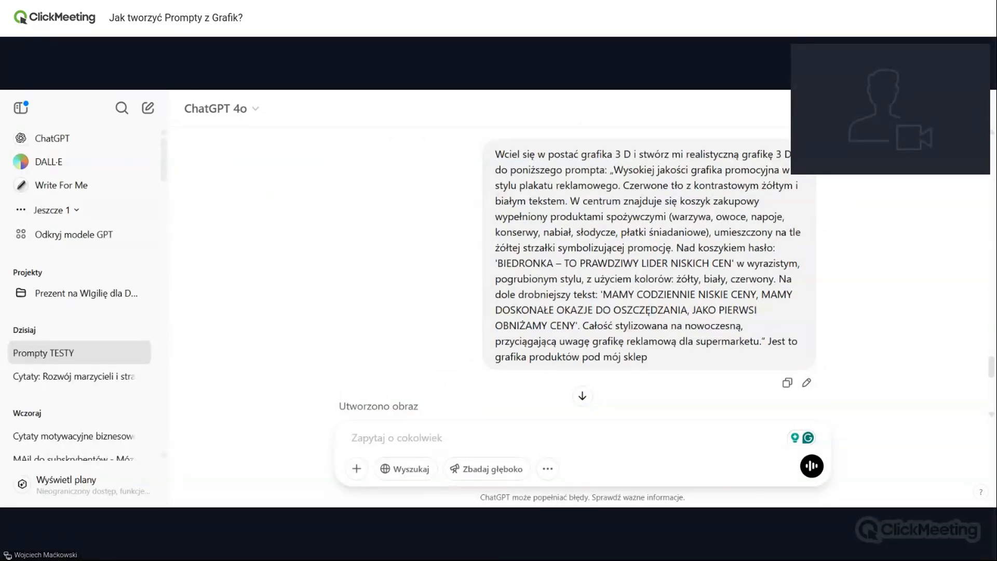
- Copy the sent 3D supermarket poster prompt into a new message
left_click_drag(495, 153, 685, 341)
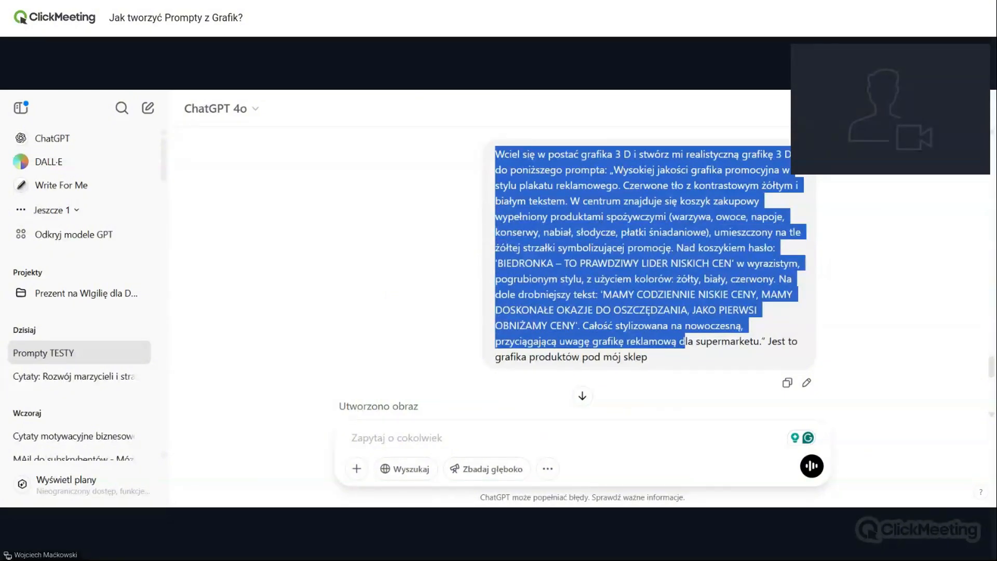
key("ctrl+c")
key("ctrl+v")
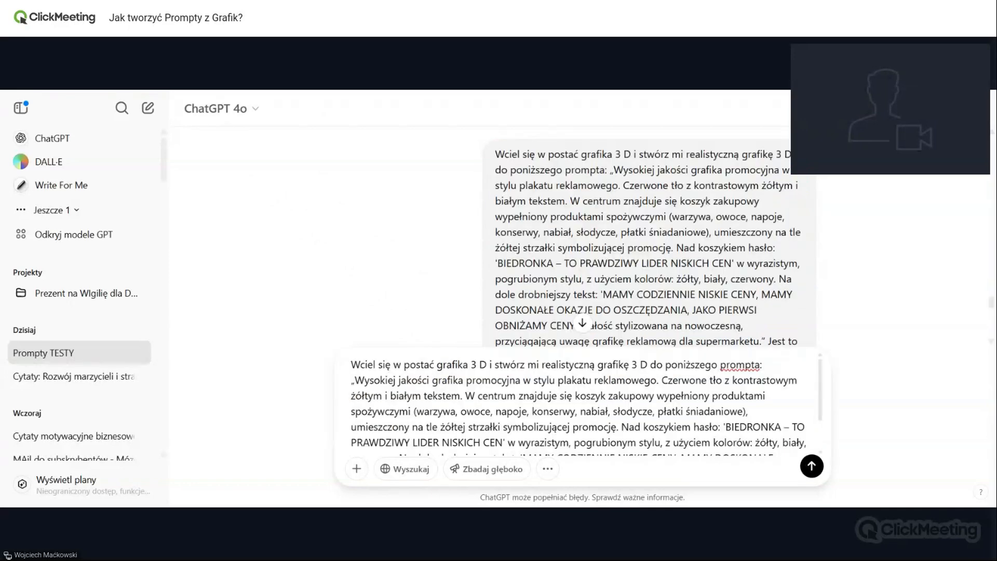
- In the draft's product list, add "cukierki" after "słodycze" and "banany" after "owoce"
scroll(582, 406, "down", 2)
scroll(582, 405, "up", 2)
type("cukier")
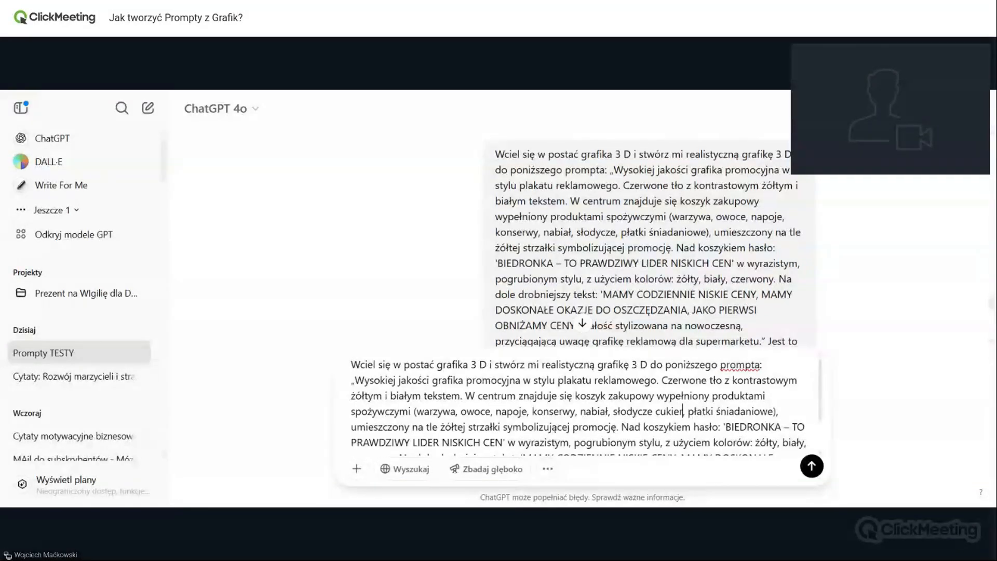
type("ki")
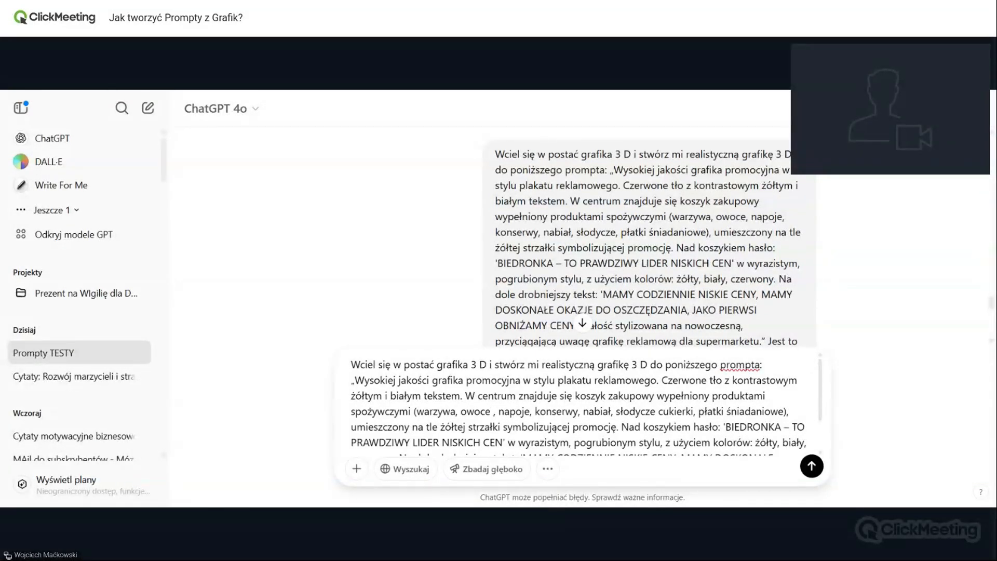
type(" banany")
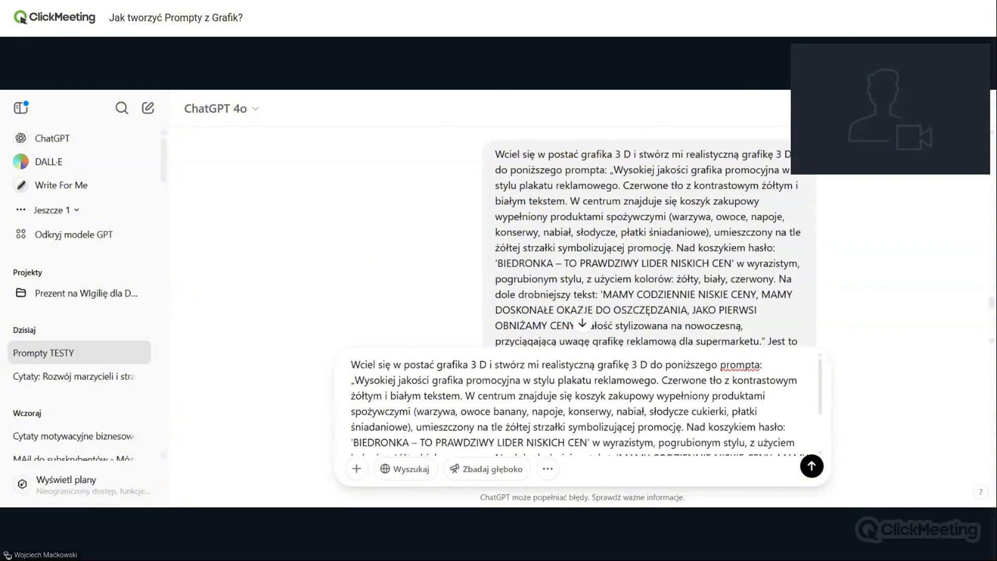
- Replace BIEDRONKA with "Żółw" in the draft's slogan above the basket
scroll(582, 405, "down", 2)
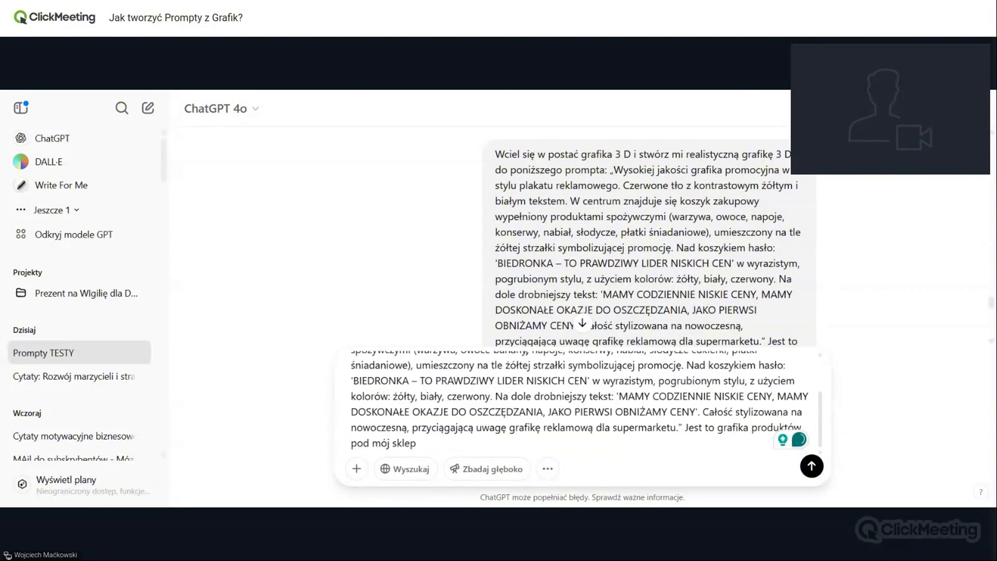
left_click_drag(408, 381, 354, 380)
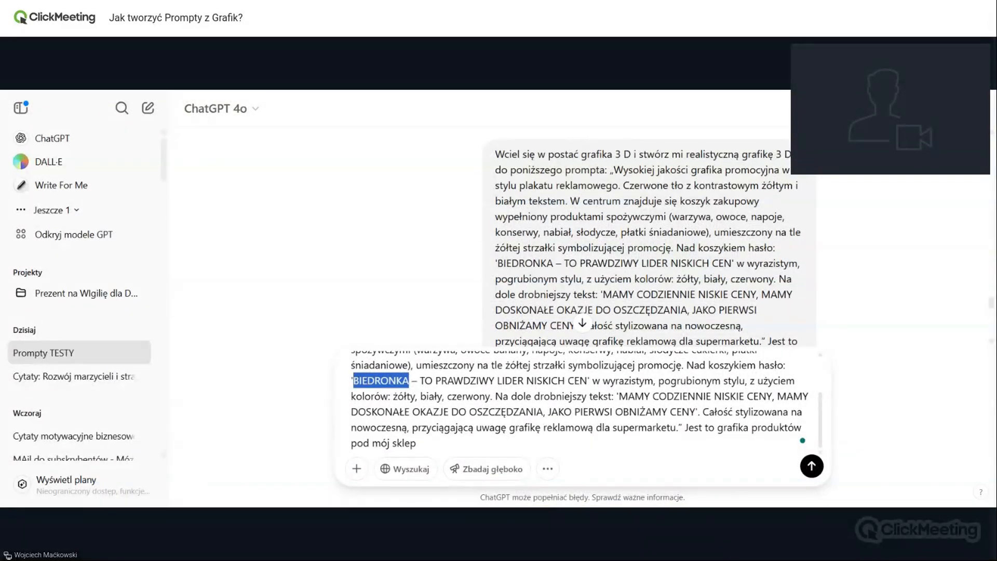
type("Żółt")
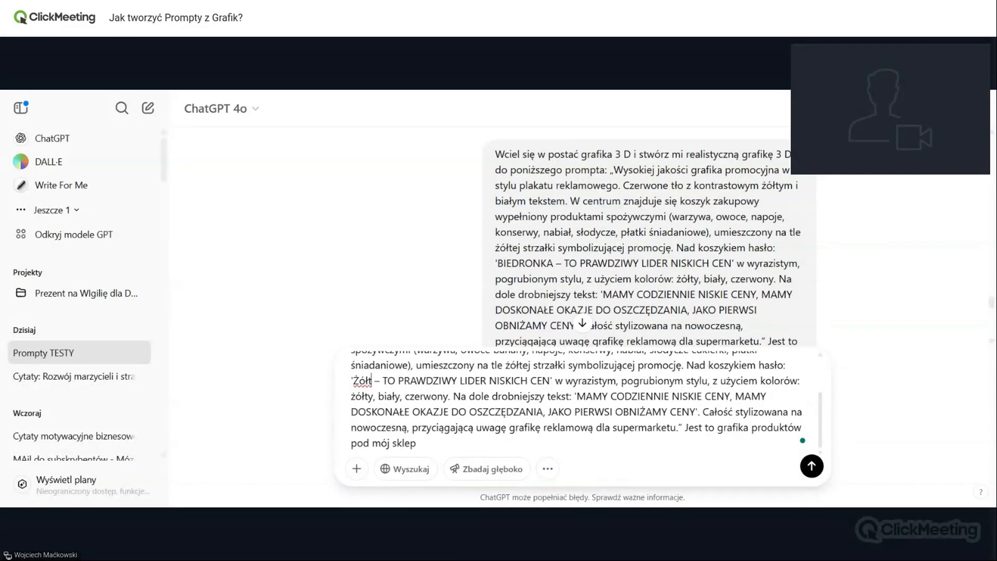
type("w")
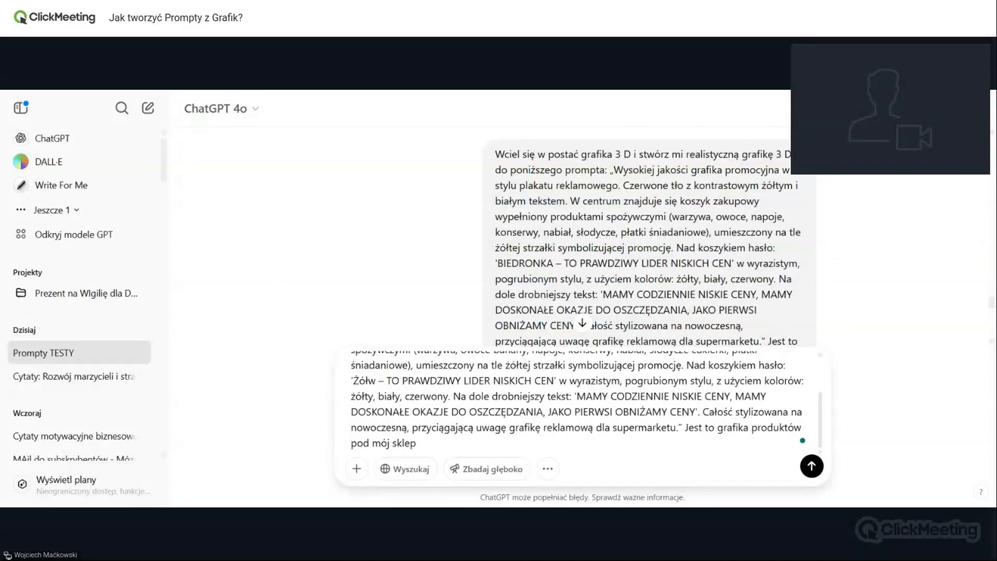
scroll(578, 402, "up", 2)
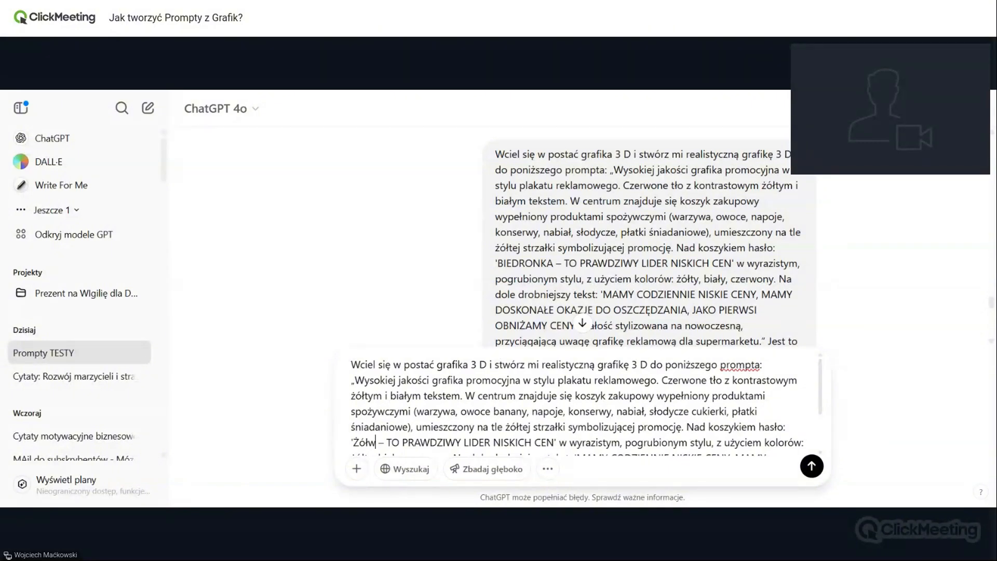
- End the draft's last sentence with a period and append "GRafika nie może być przycięta, tekst musi być cały widoczny."
scroll(578, 403, "down", 2)
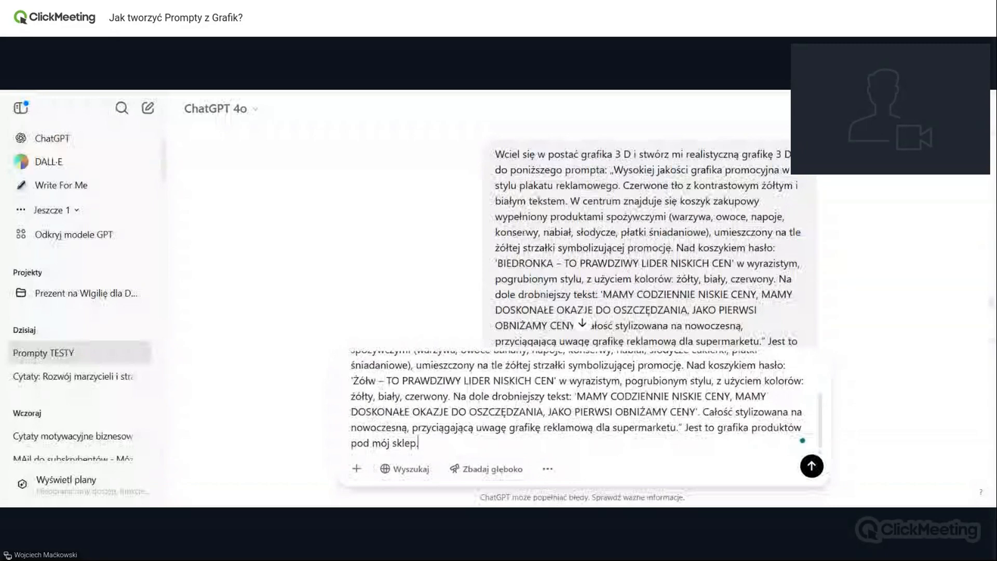
type("GRaf")
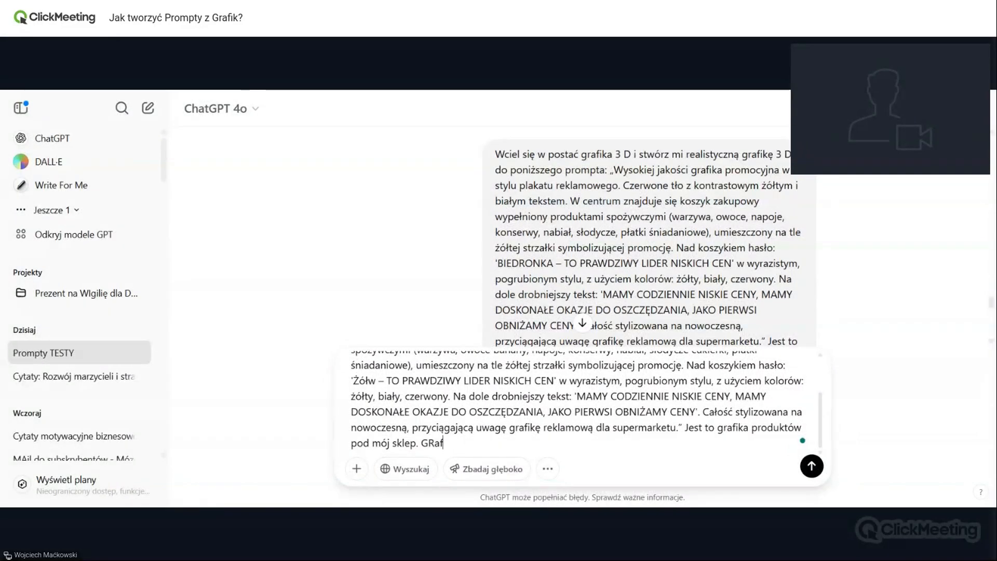
type("ika nie może b")
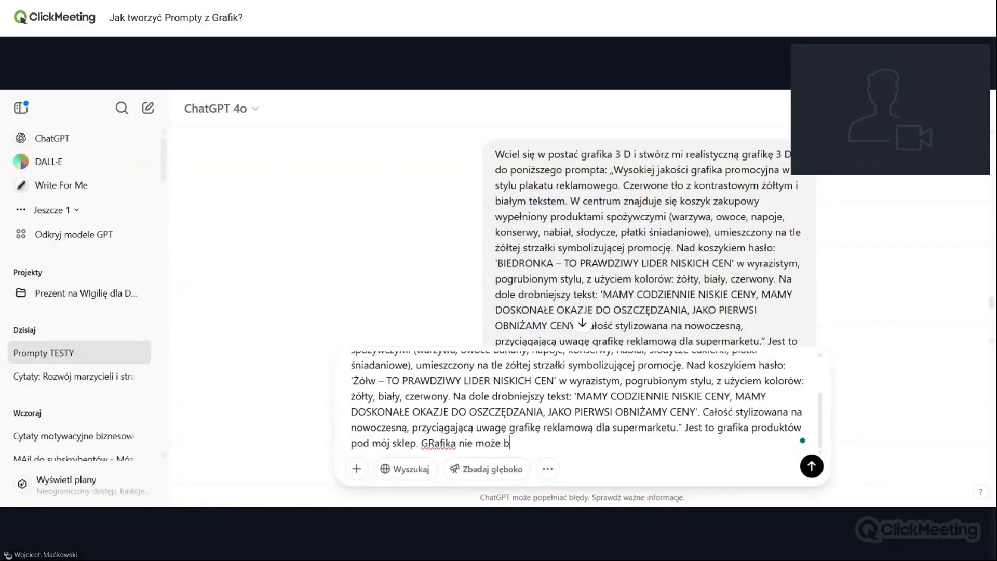
type("yć p")
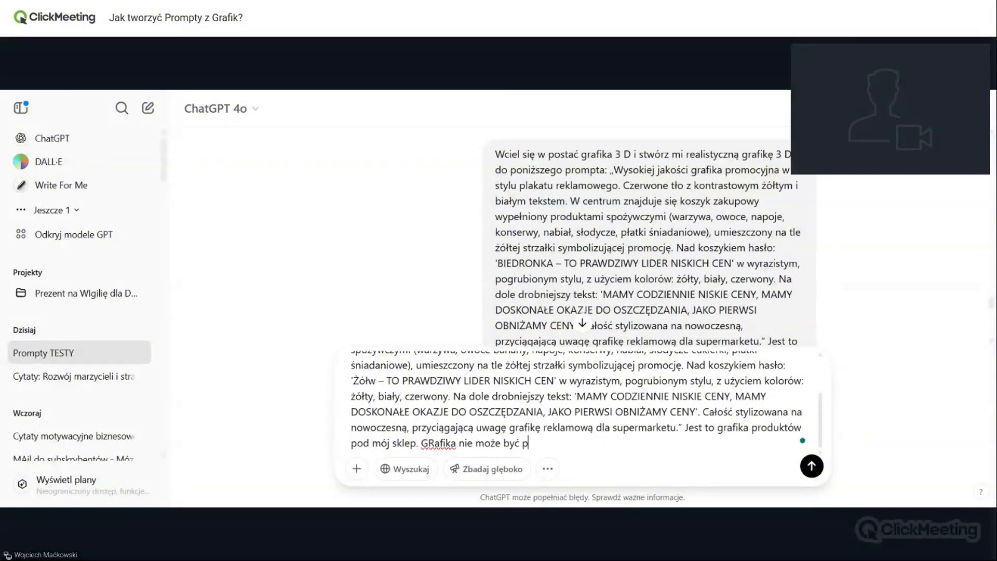
type("rzycięta")
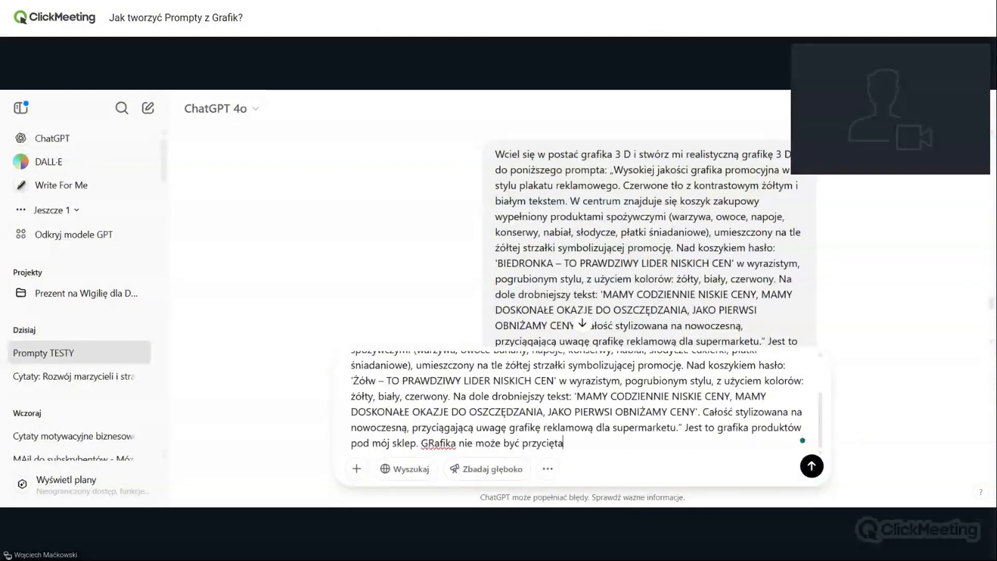
type(", teks")
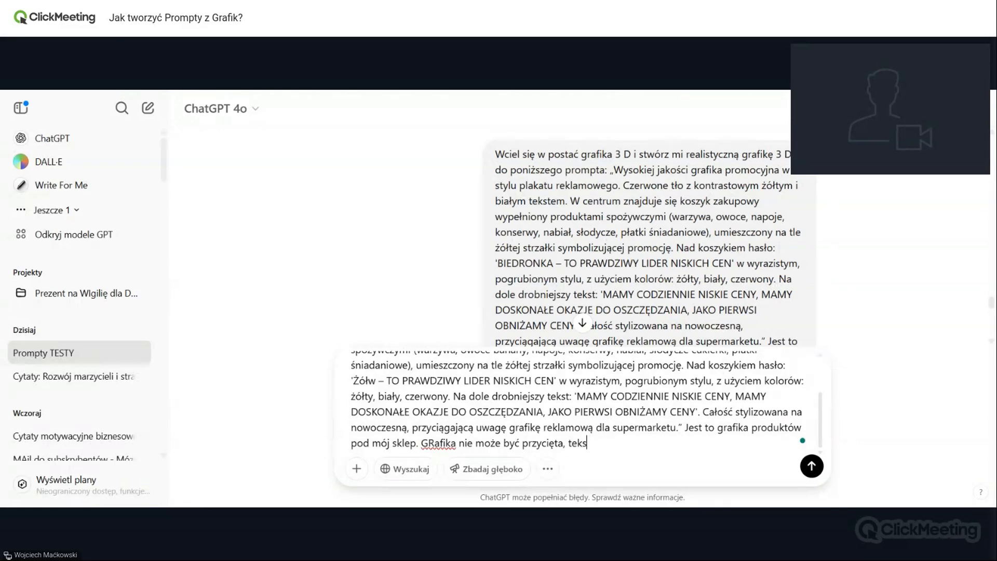
type("t musi być cały widoczny.")
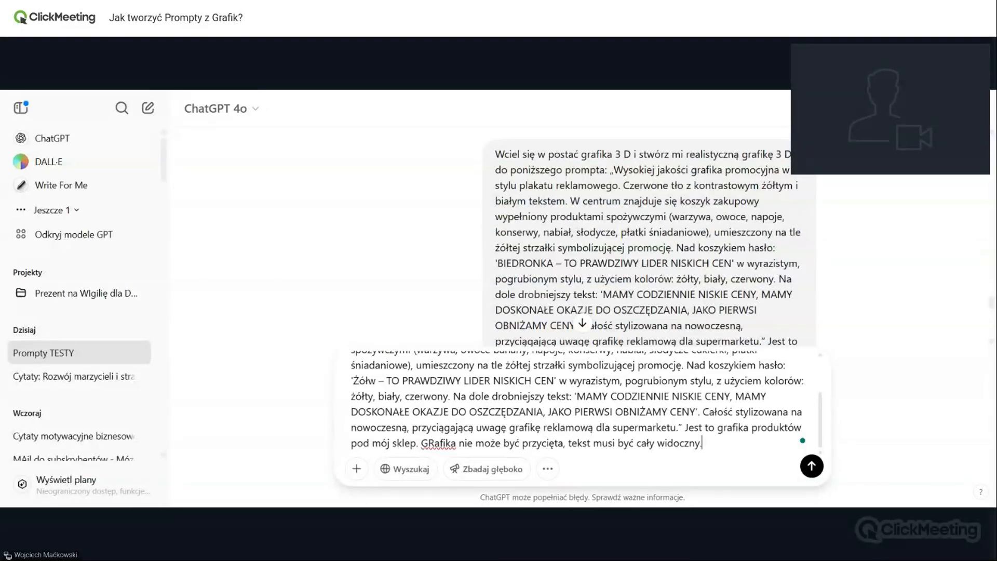
- Append "PAmiętaj, żeby nmazwy BIEDRONKA widniała nazwa ŻÓŁW!" to the draft and send it
scroll(582, 404, "up", 2)
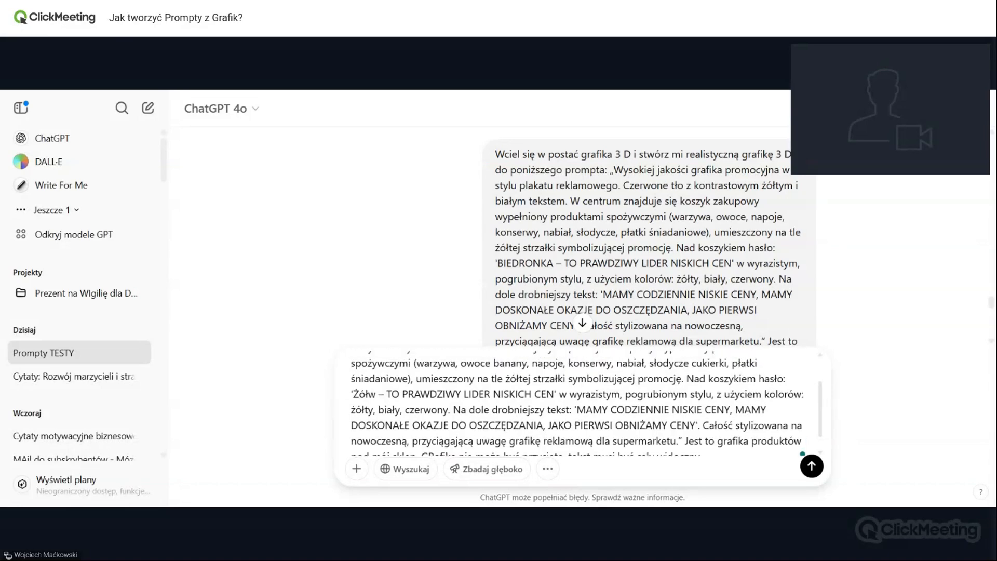
scroll(582, 404, "down", 3)
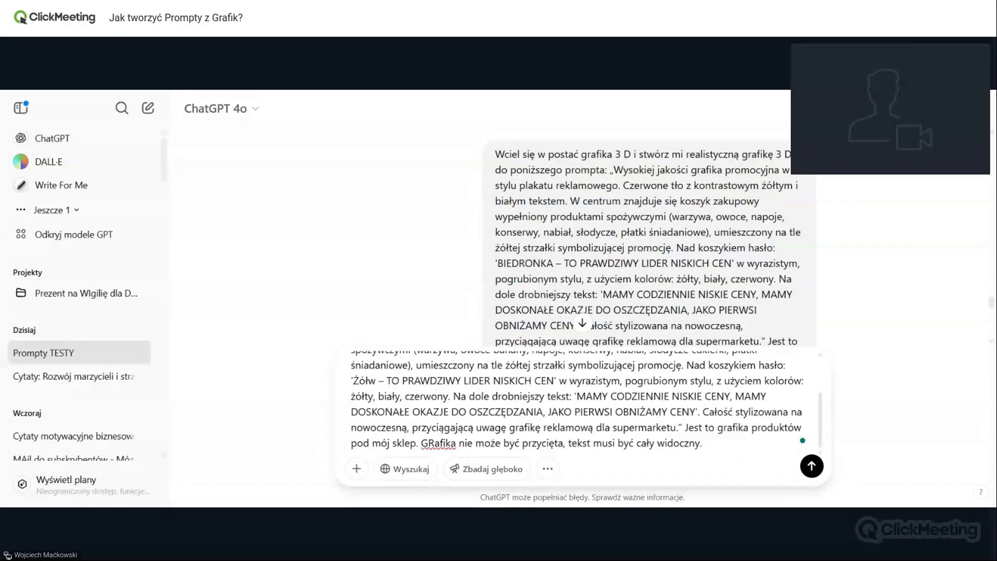
type("PAmietaj, żeby nmazwy ")
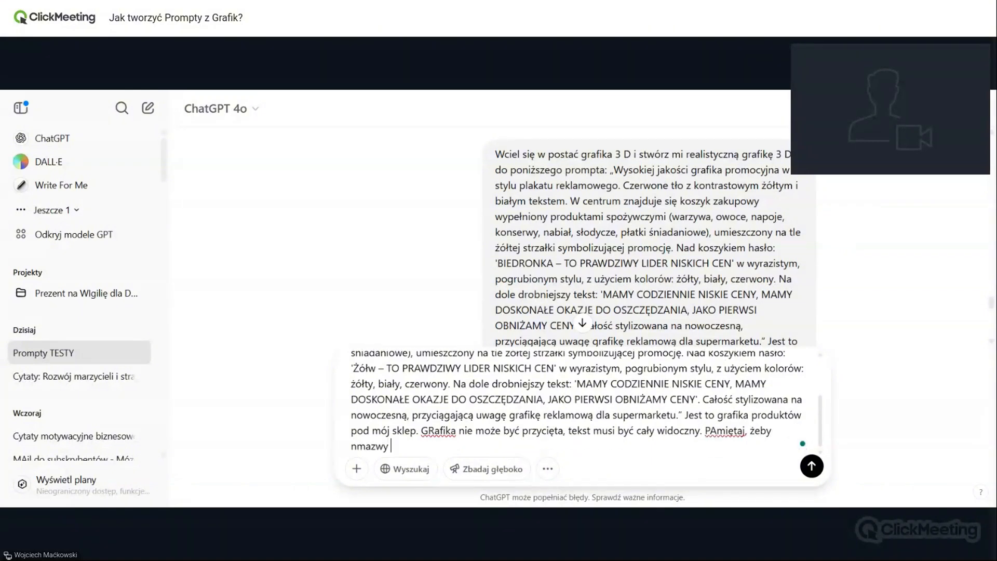
type("BIEDRONKA widniał")
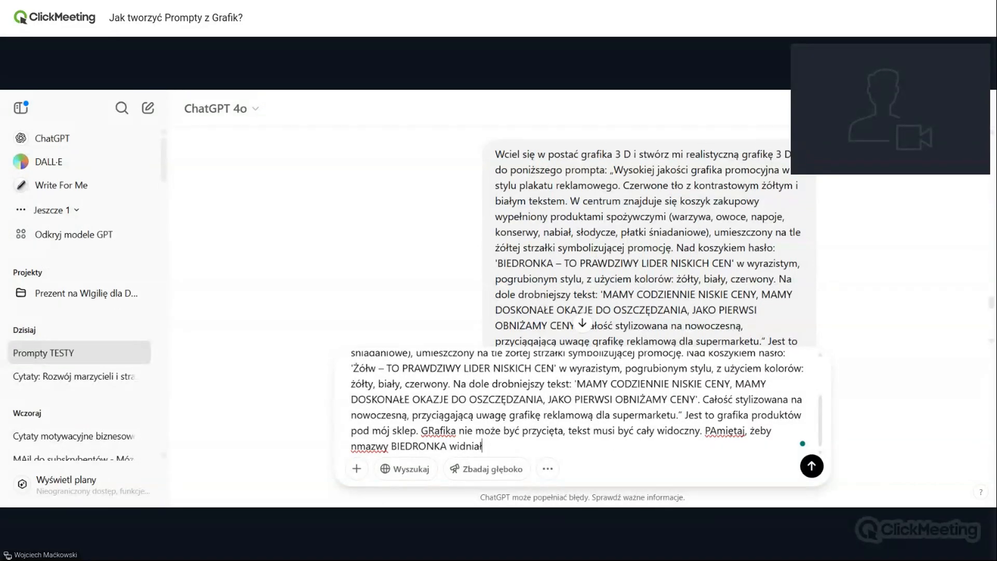
key("BackSpace")
type("a nazwa ŻÓŁW!")
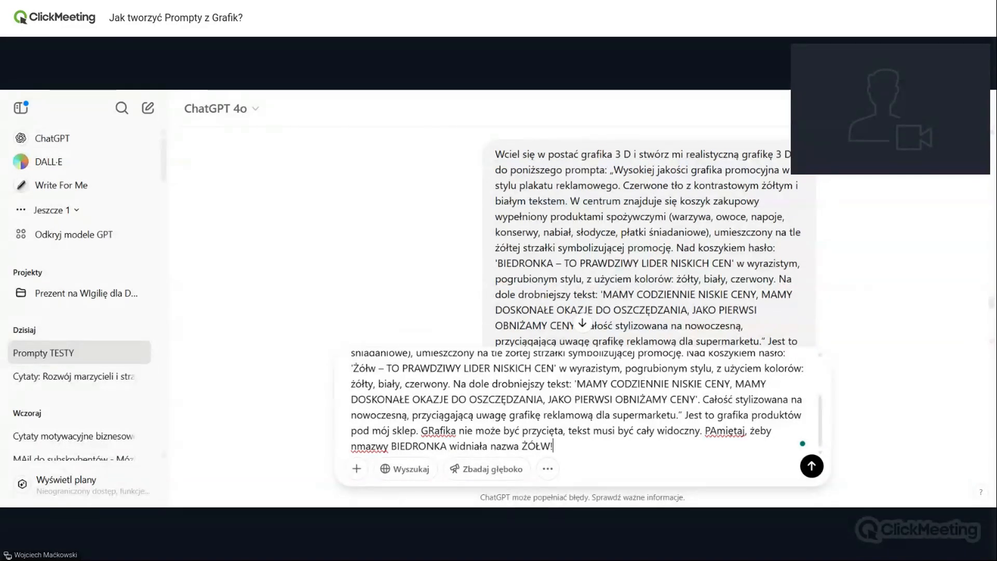
key("Return")
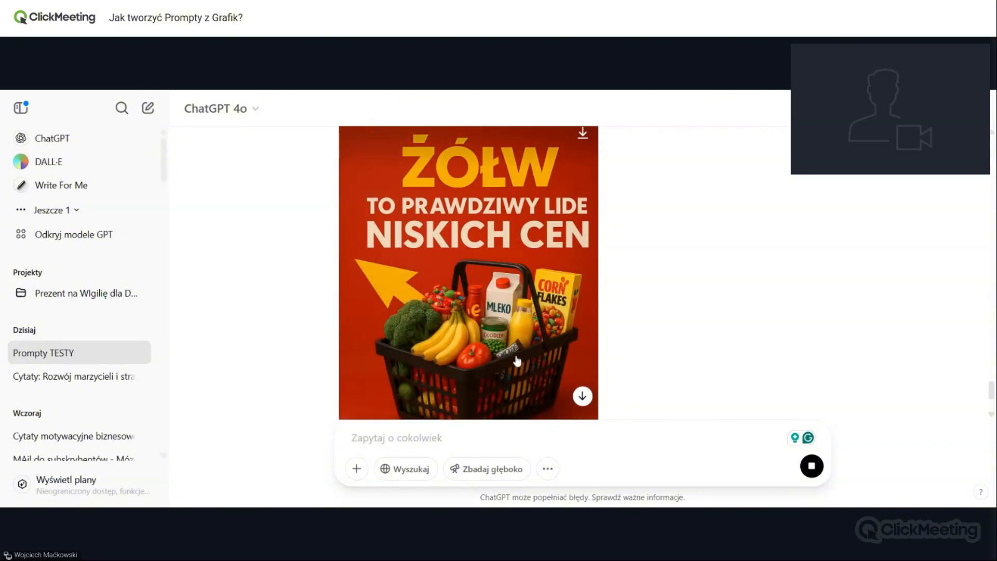
- Examine the new poster's slogan, basket contents and footer text against the end of the revised prompt
scroll(559, 366, "down", 3)
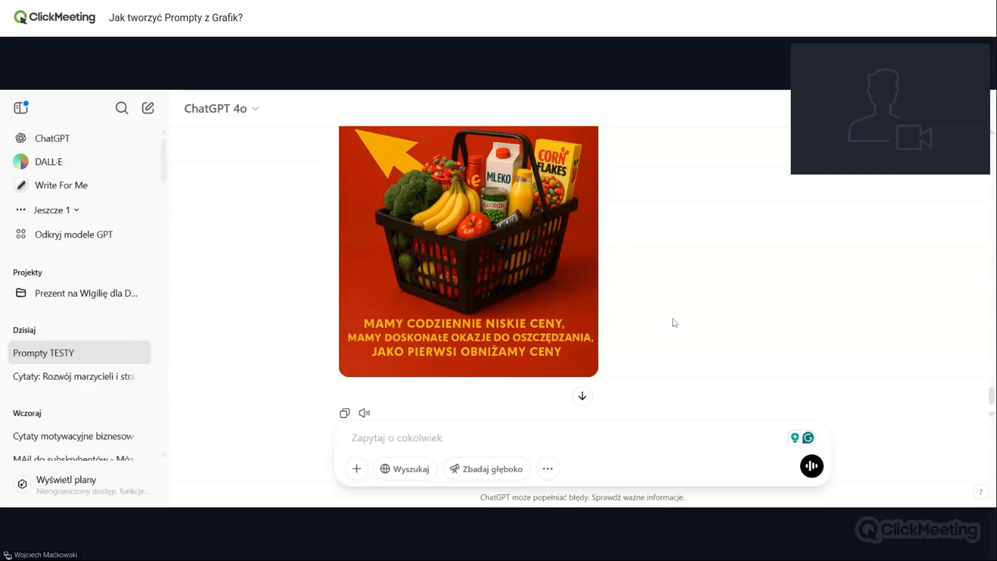
scroll(675, 322, "up", 1)
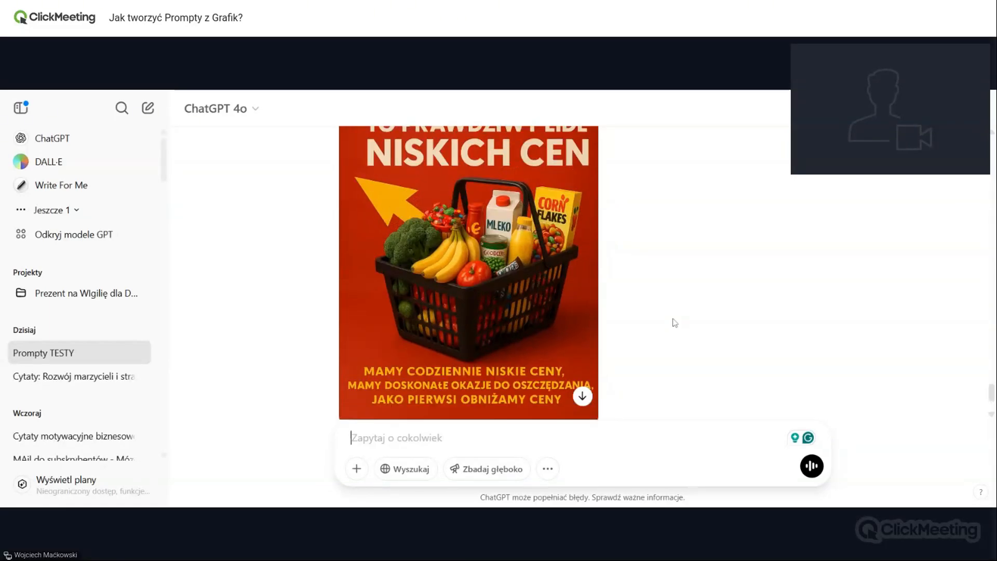
scroll(675, 322, "up", 2)
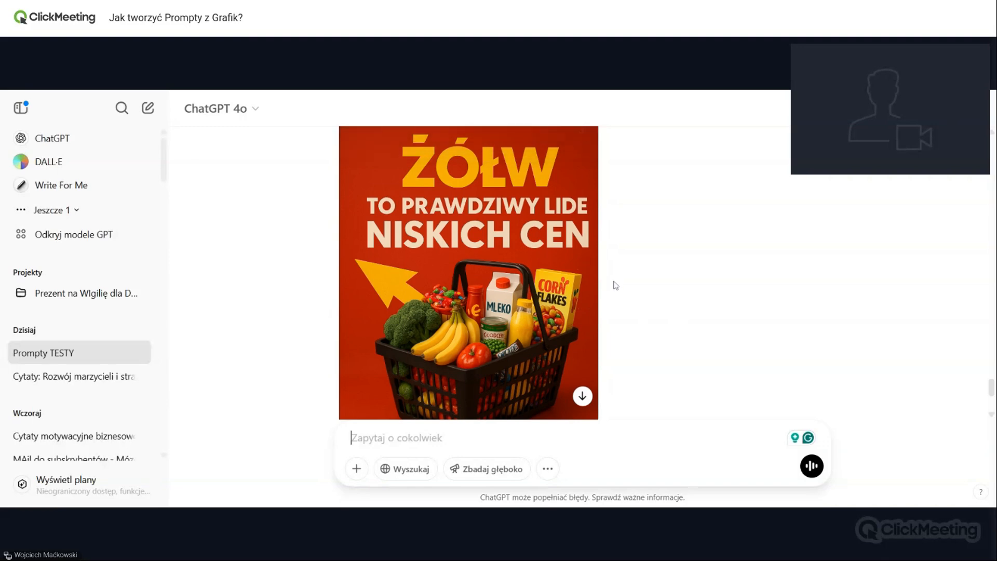
scroll(616, 285, "up", 3)
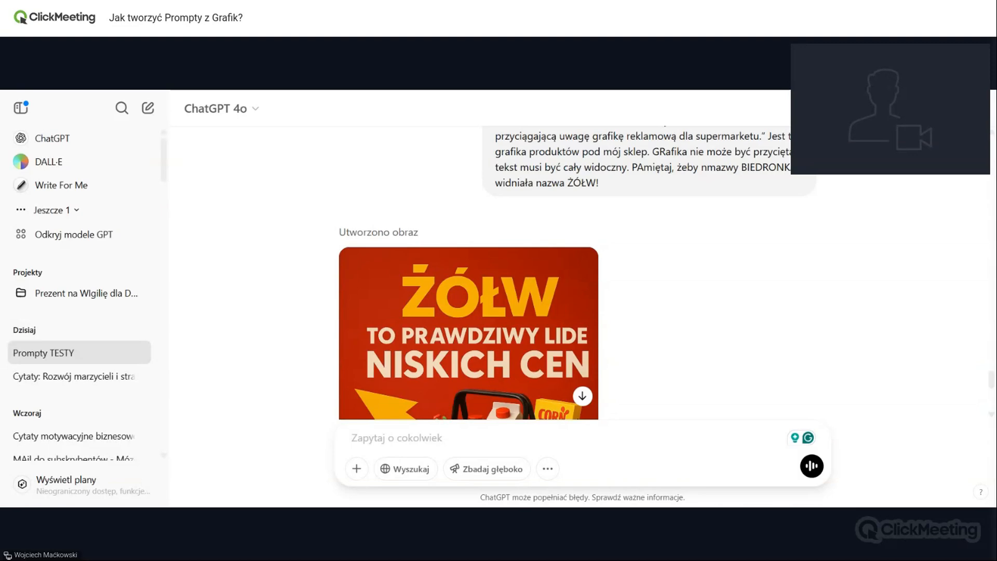
- Paste the copied 3D cable-monster graphic into the message draft as an attachment
key("ctrl+v")
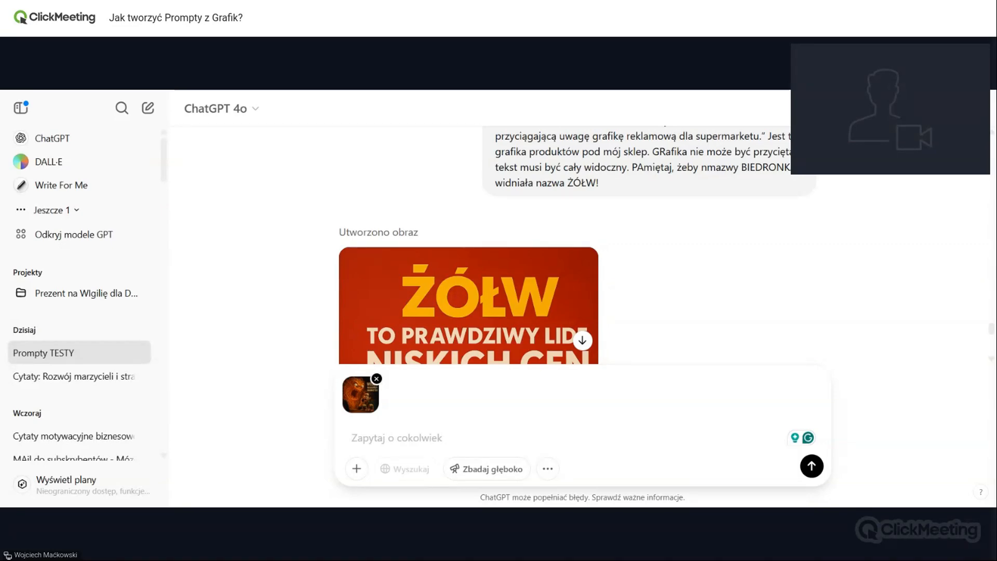
- Review the earlier prompts and generated graphics in the conversation, from the supermarket poster back to the first 3D monster prompt
scroll(761, 289, "up", 4)
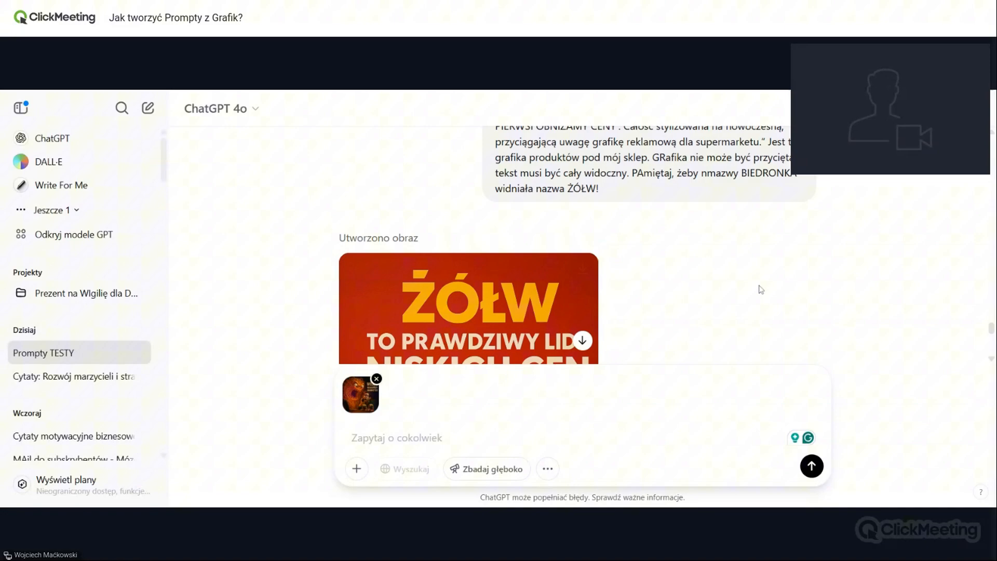
scroll(761, 290, "up", 4)
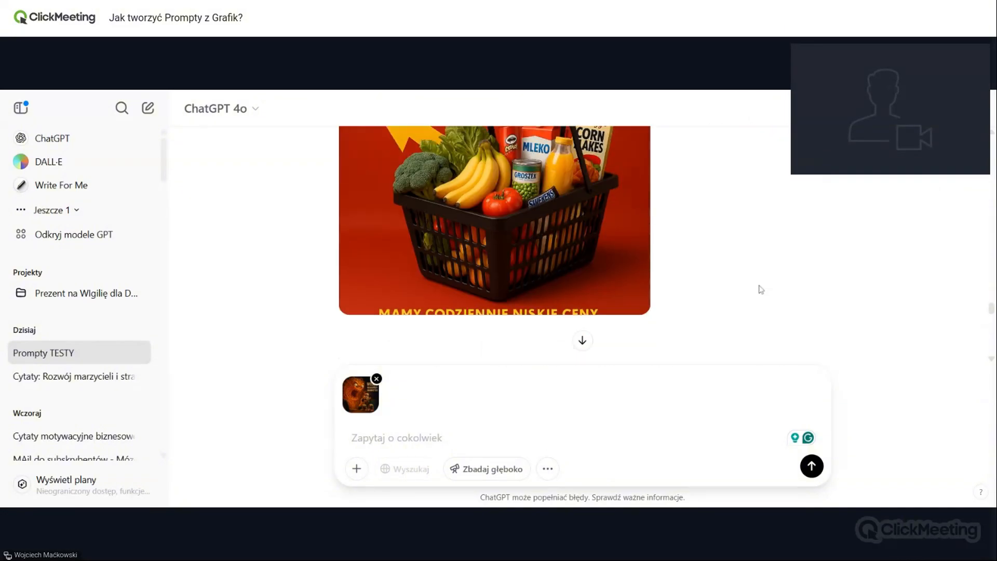
scroll(761, 290, "down", 4)
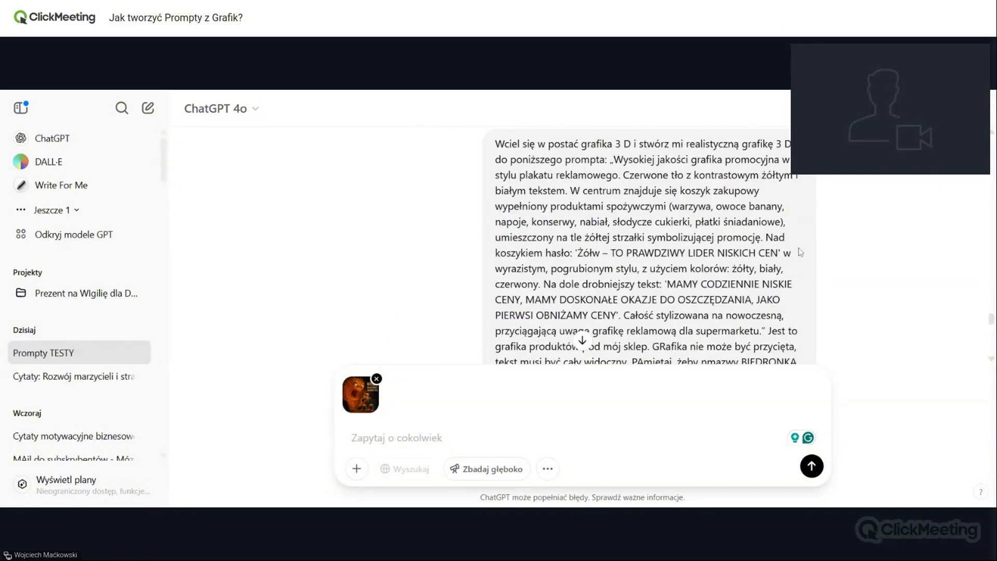
scroll(800, 253, "up", 10)
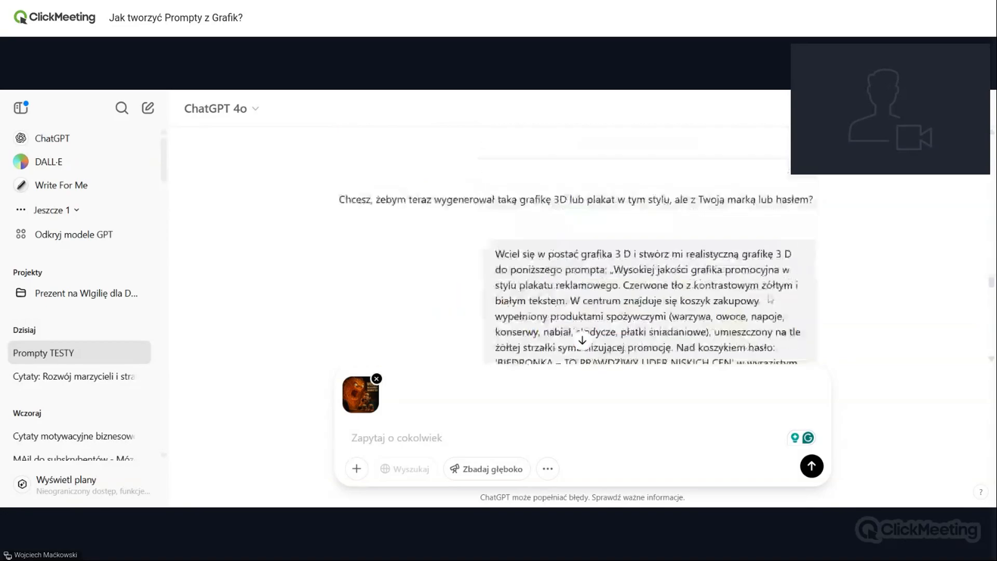
scroll(770, 301, "up", 5)
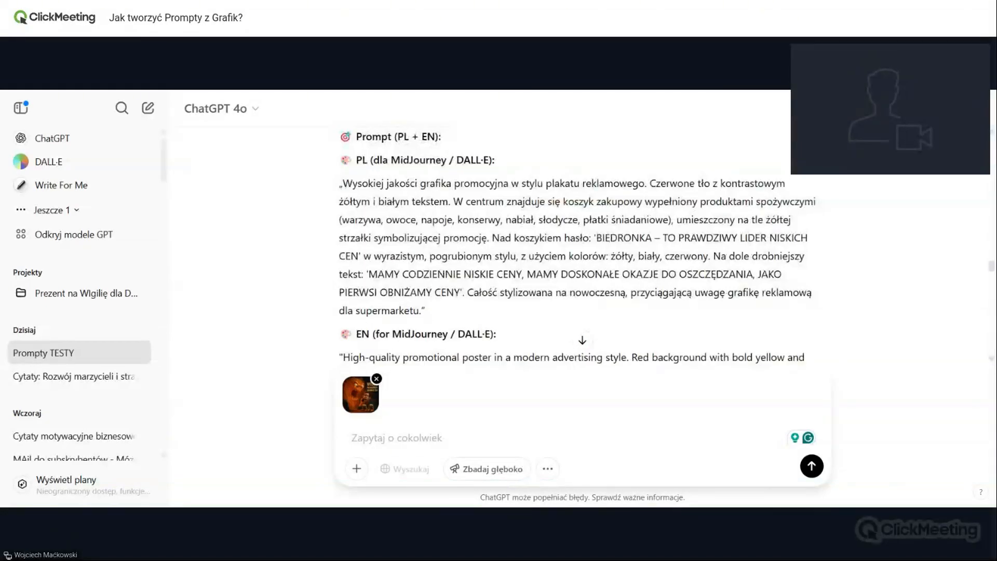
scroll(769, 297, "up", 3)
scroll(767, 299, "up", 5)
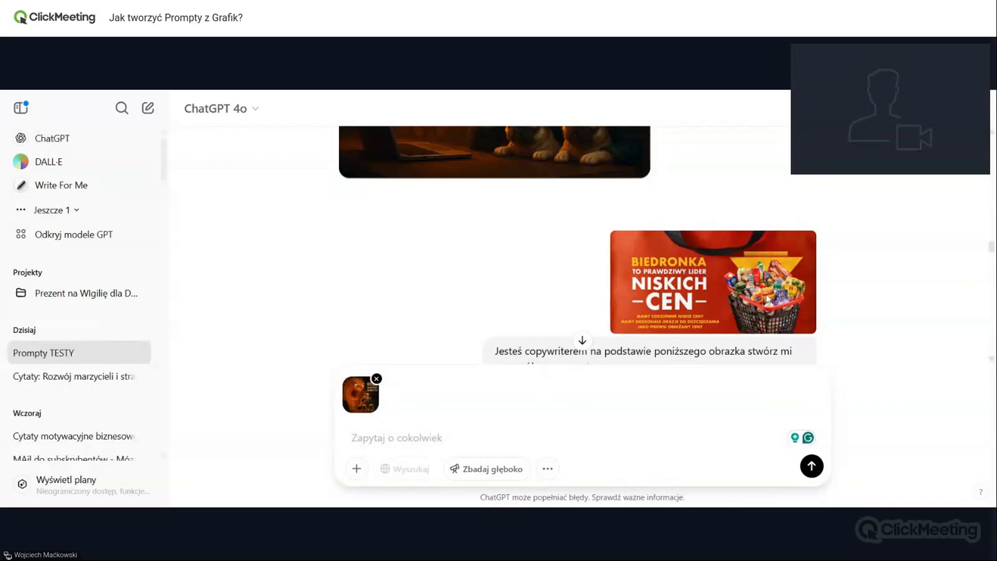
scroll(767, 298, "up", 8)
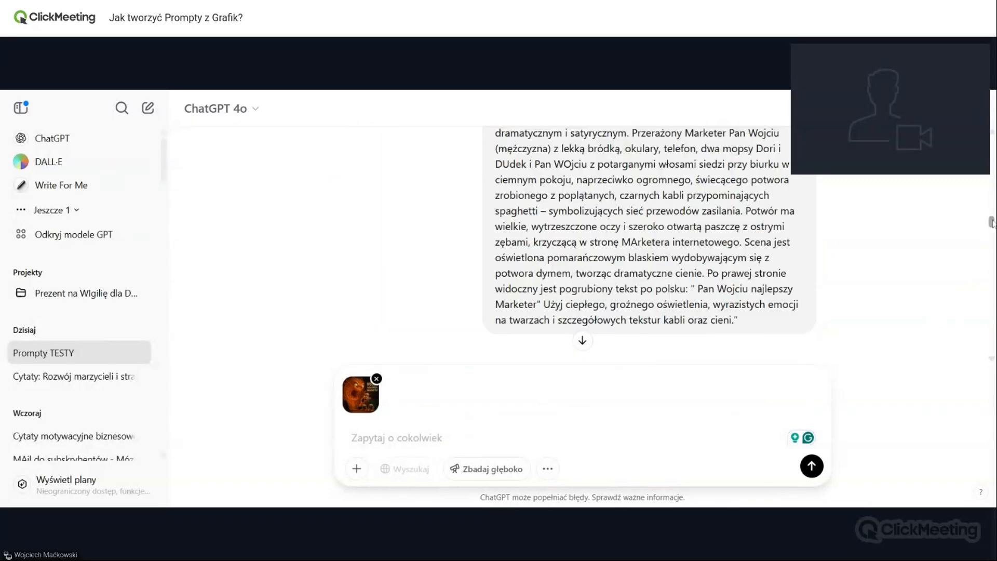
left_click_drag(992, 222, 992, 142)
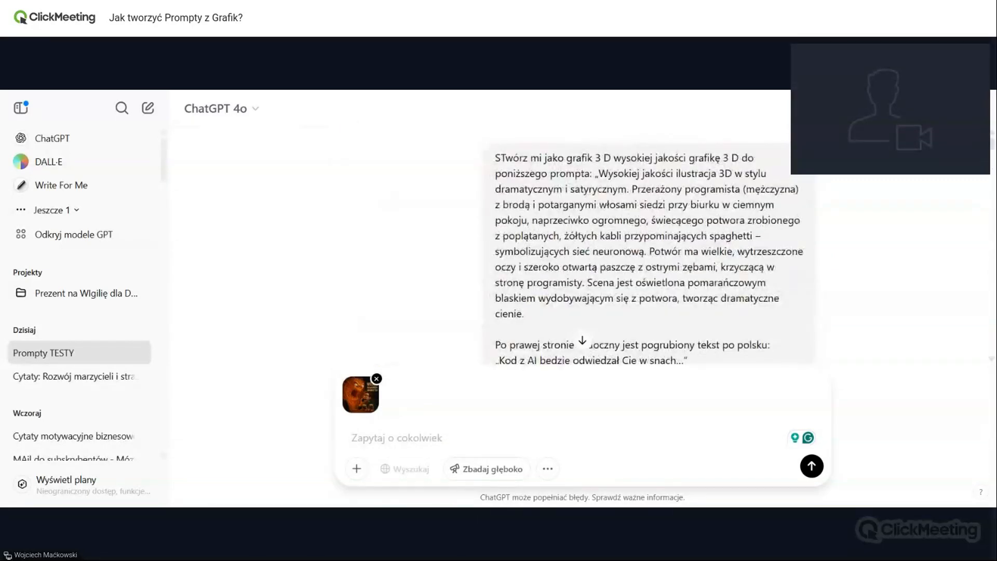
scroll(603, 148, "down", 3)
scroll(602, 148, "up", 3)
left_click_drag(992, 141, 980, 348)
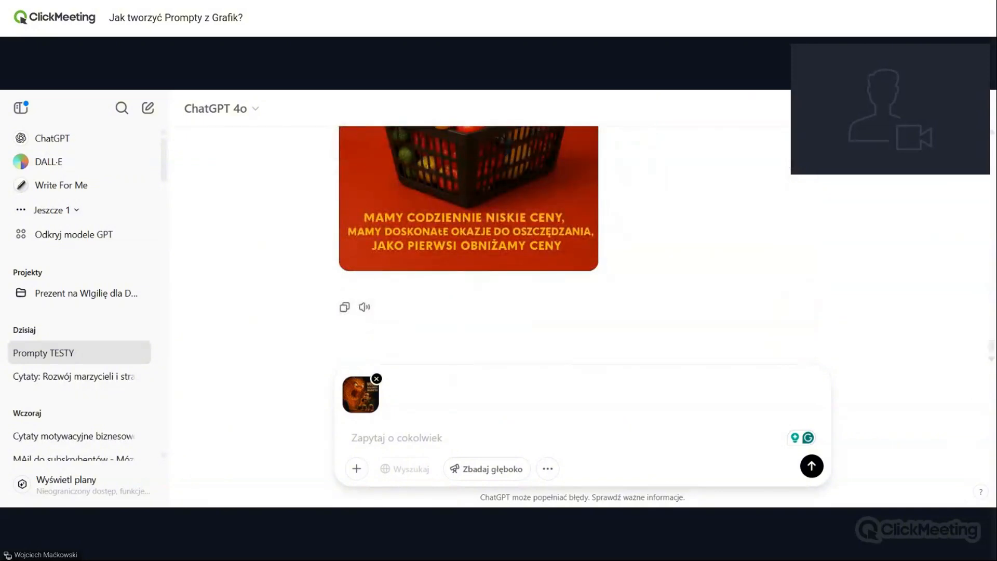
- Add the request "NA podstawie wklejonej grafiki 3 D napisz mi prompta szczegółowego." to the attached graphic and send it
type("NA p")
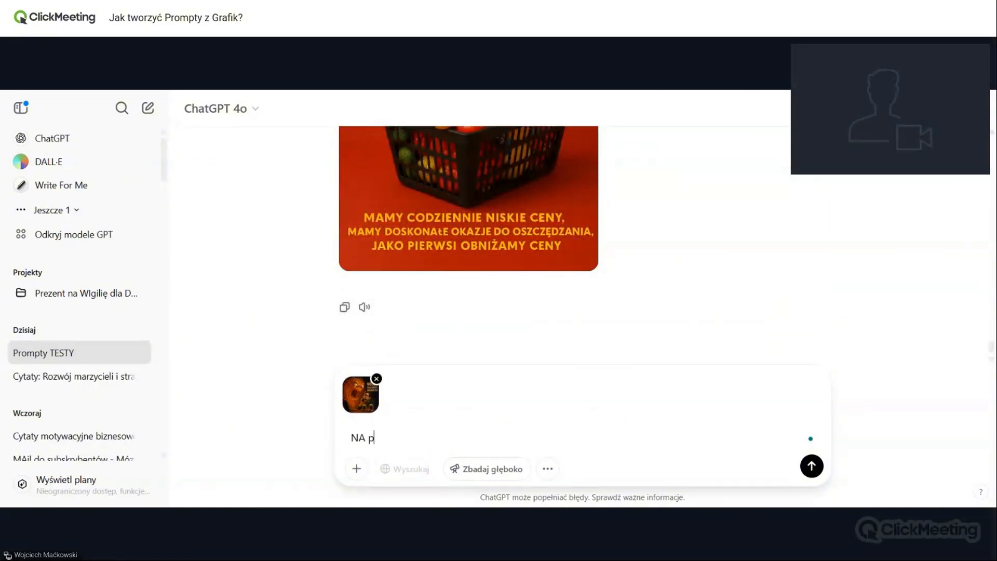
type("odstawie wklejone")
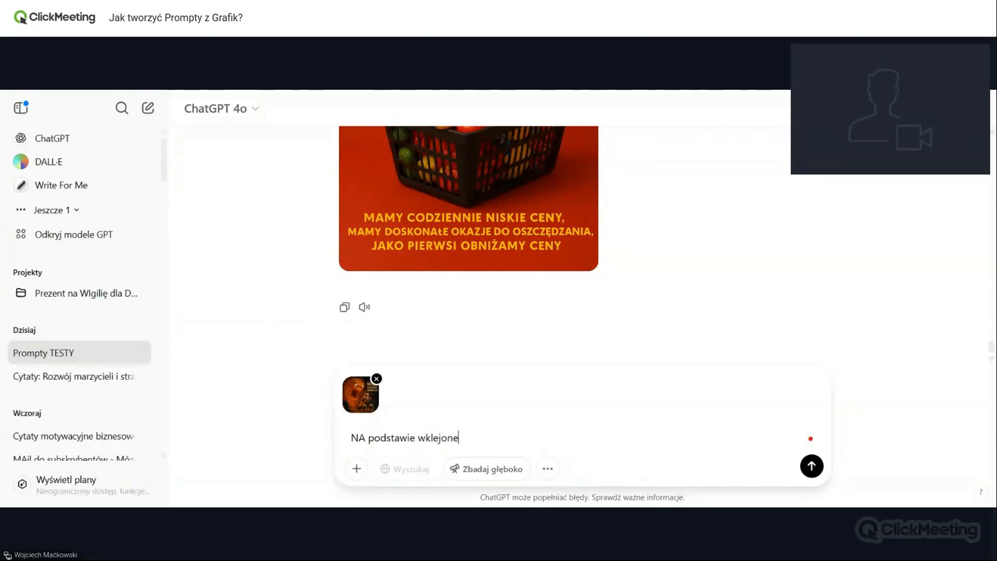
type("j grafiki 3 D napisz mi")
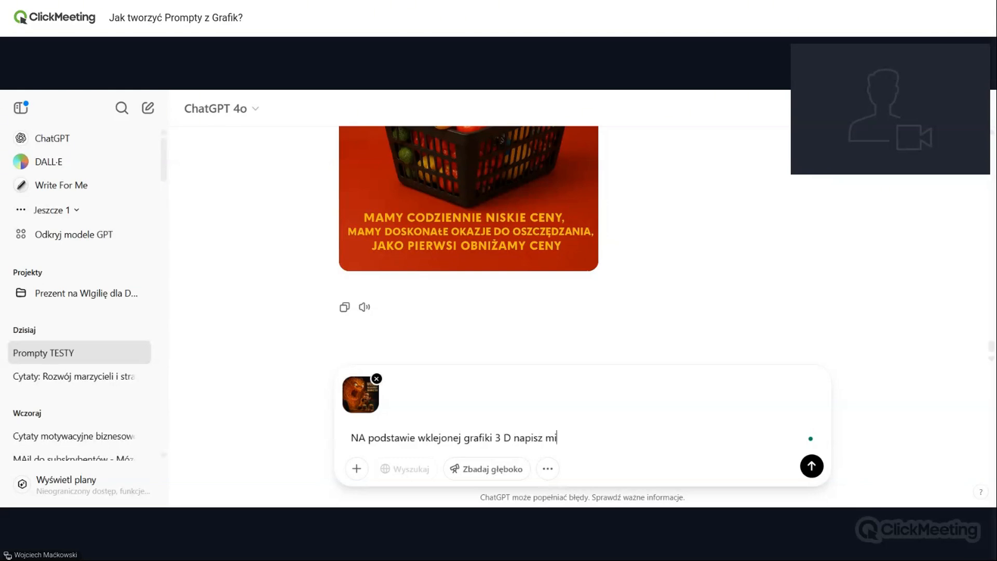
type(" prompta szczegó")
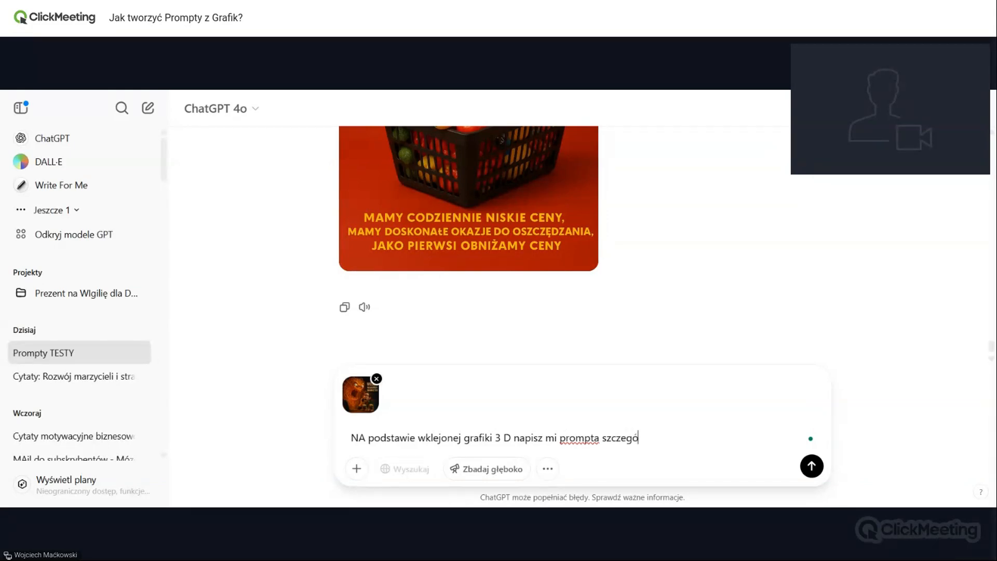
type("łowego.")
key("Return")
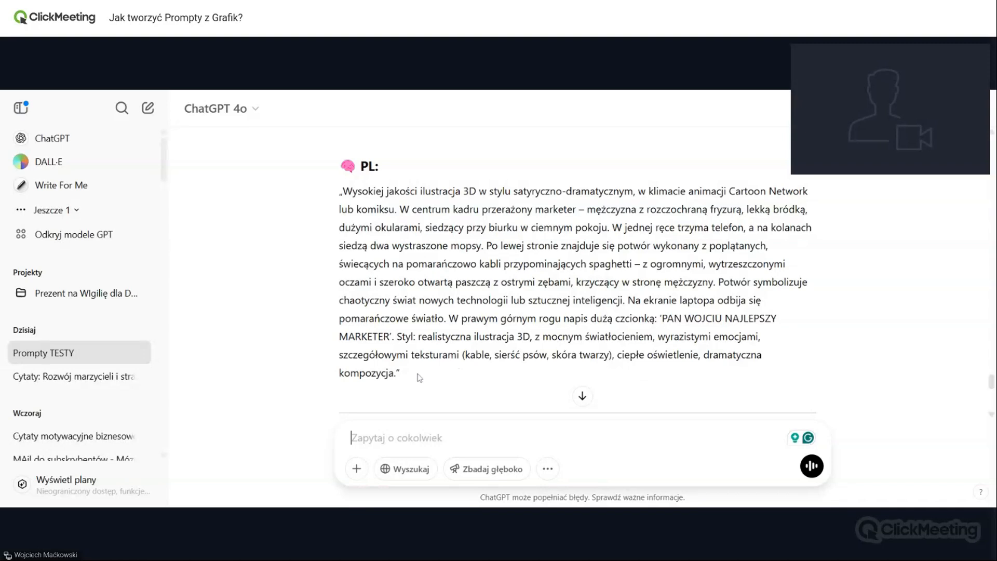
- Begin a new message with "Wciel się w postać grafika 3 D i stwórz mi grafikę 3 D w stylu Cartoon Network do poniższego prompta."
left_click_drag(415, 378, 343, 170)
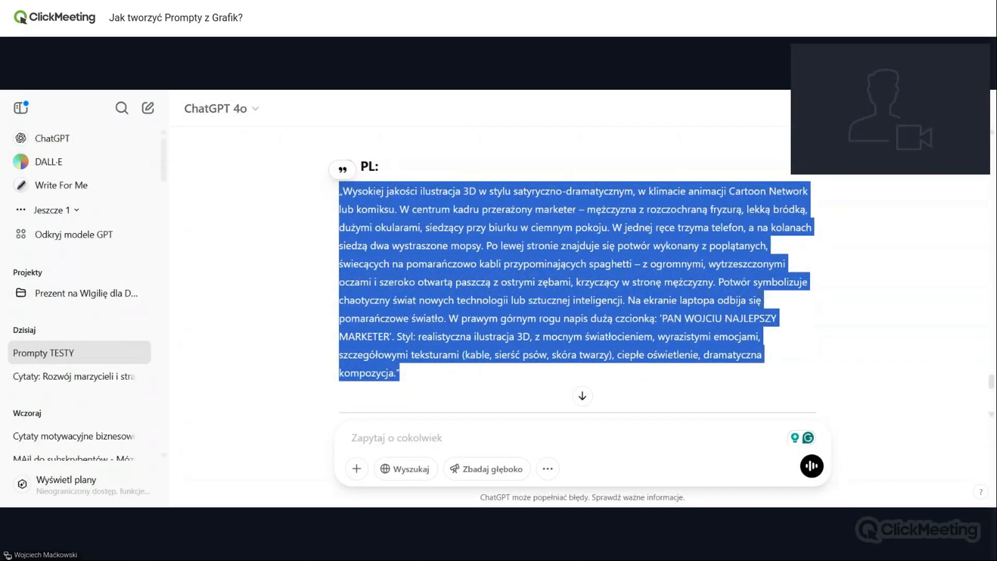
type("D")
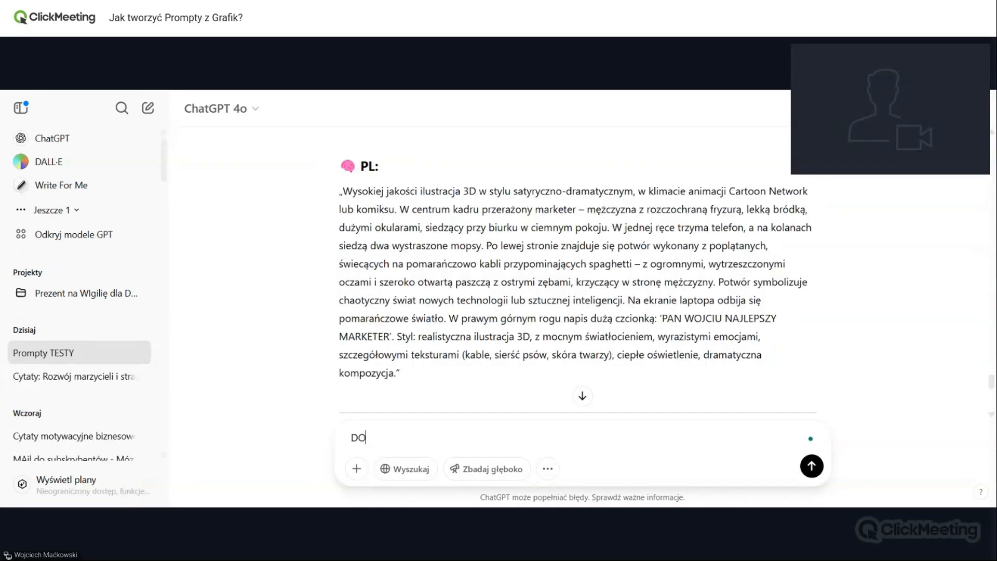
key("BackSpace")
type("Wciel się w postać ")
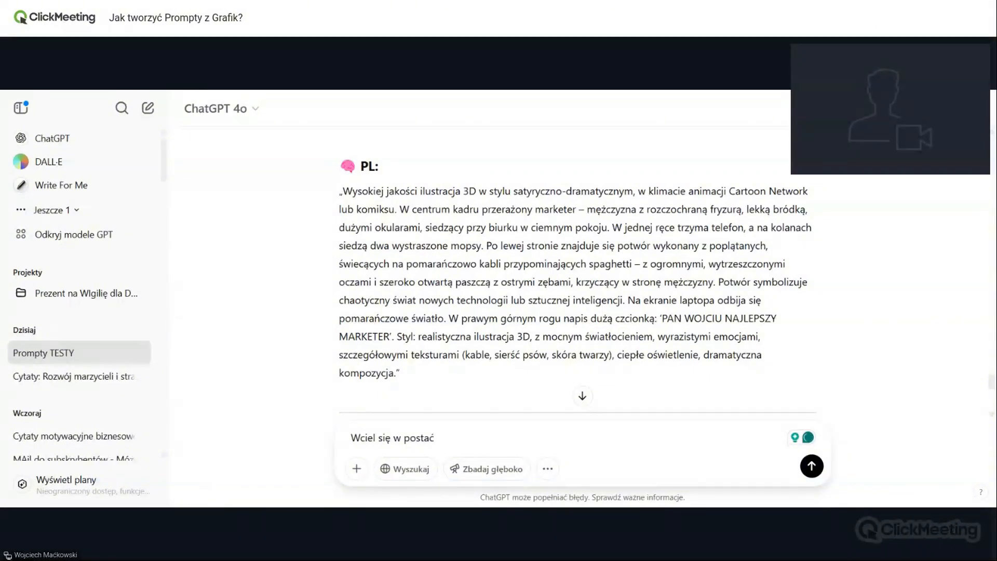
type("grafika")
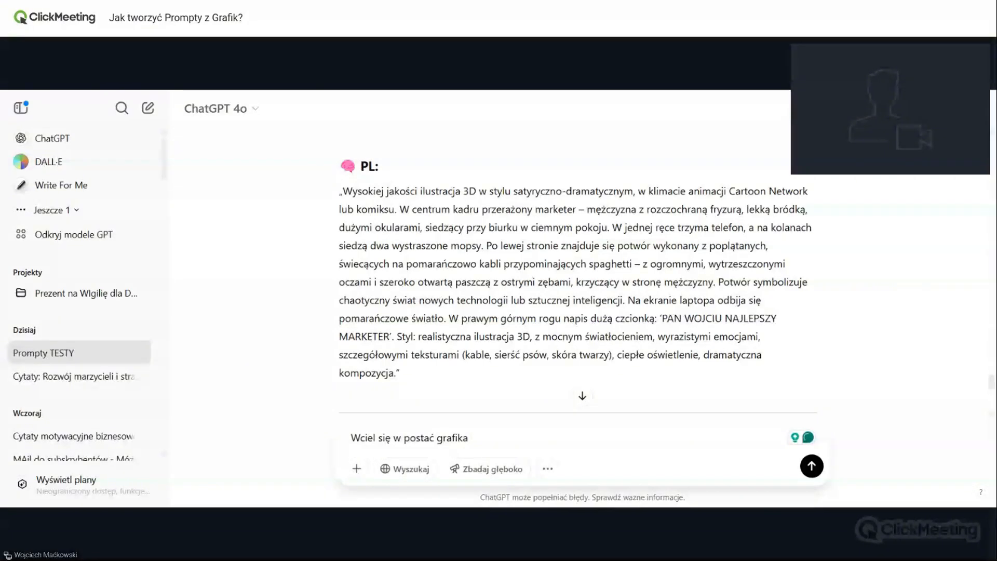
type(" 3 D i stwór")
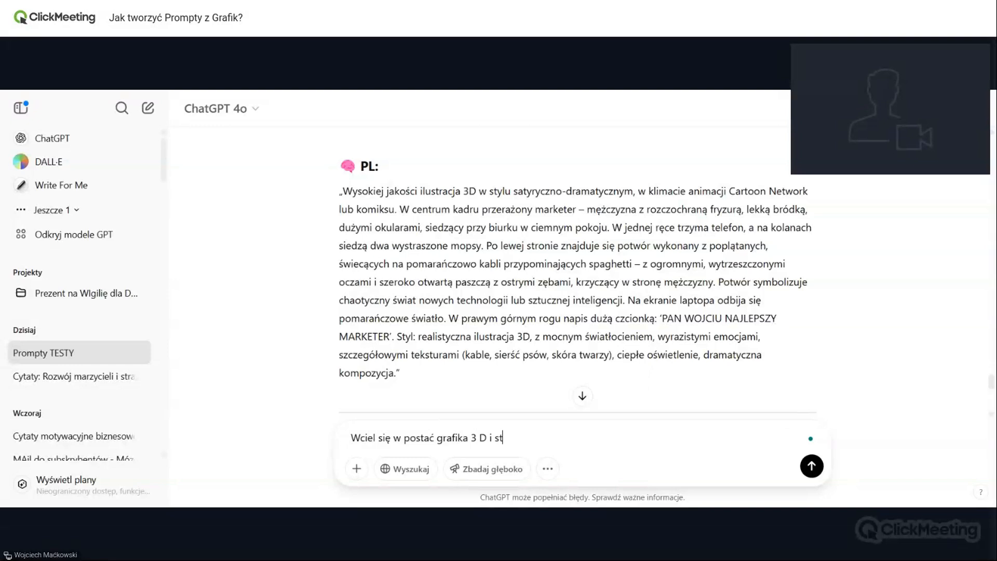
type("mi grafikę 3 D w styl")
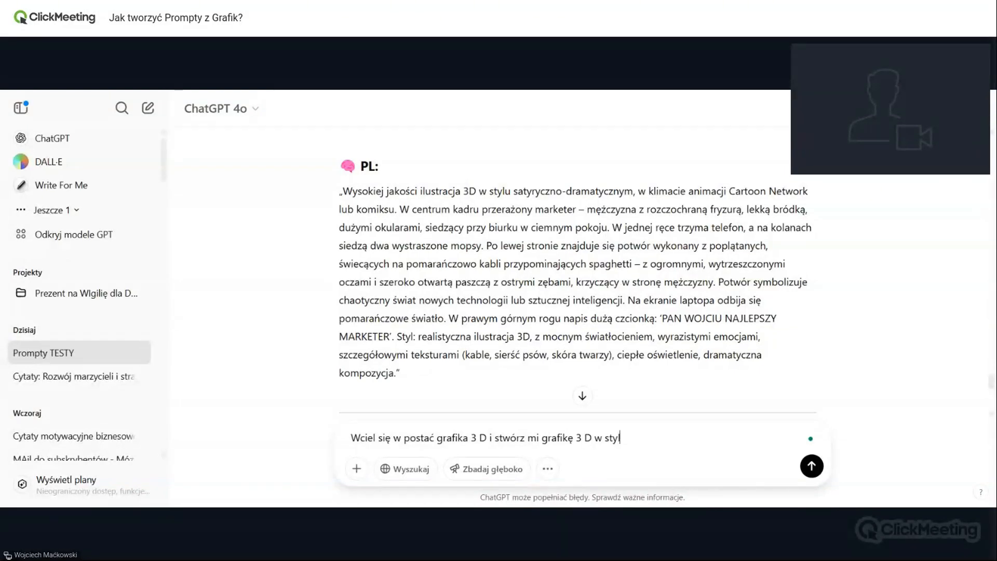
type("u Carto")
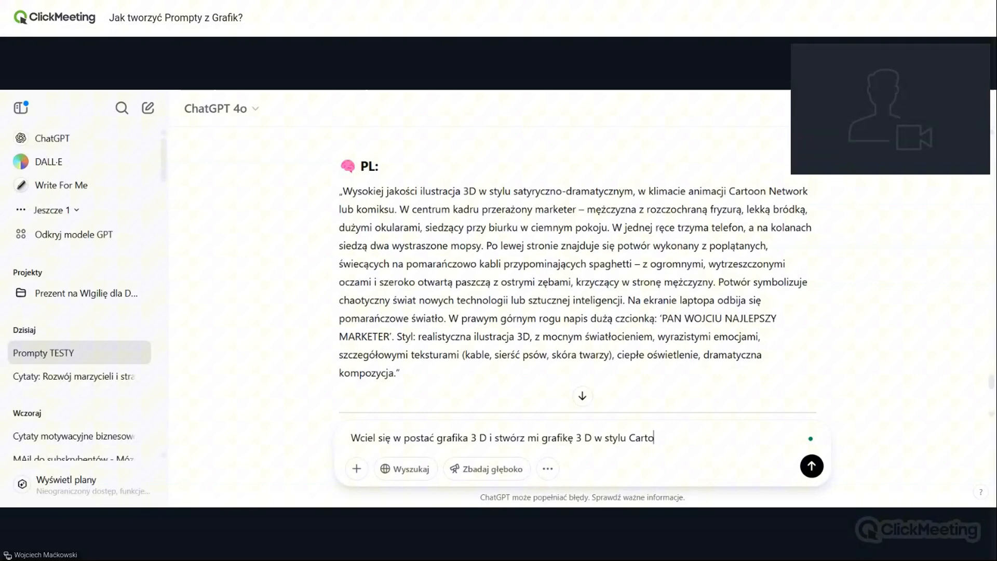
type("on Network")
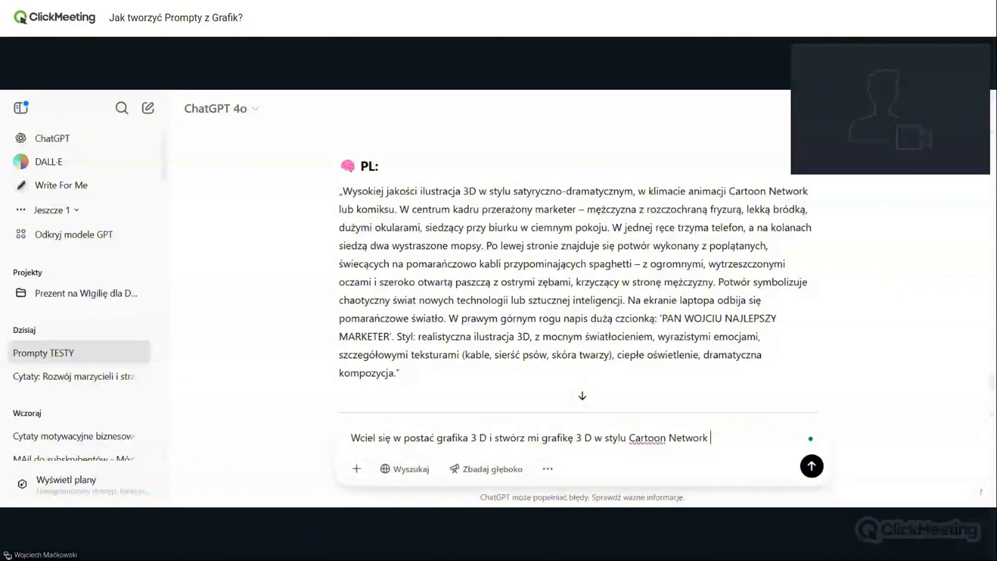
type(" do poniż")
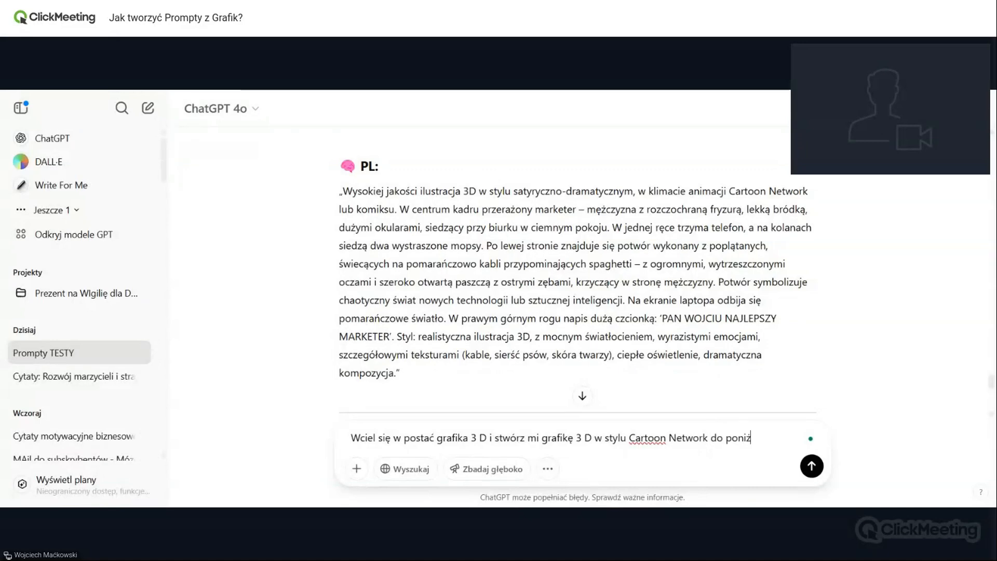
type("szego prompta")
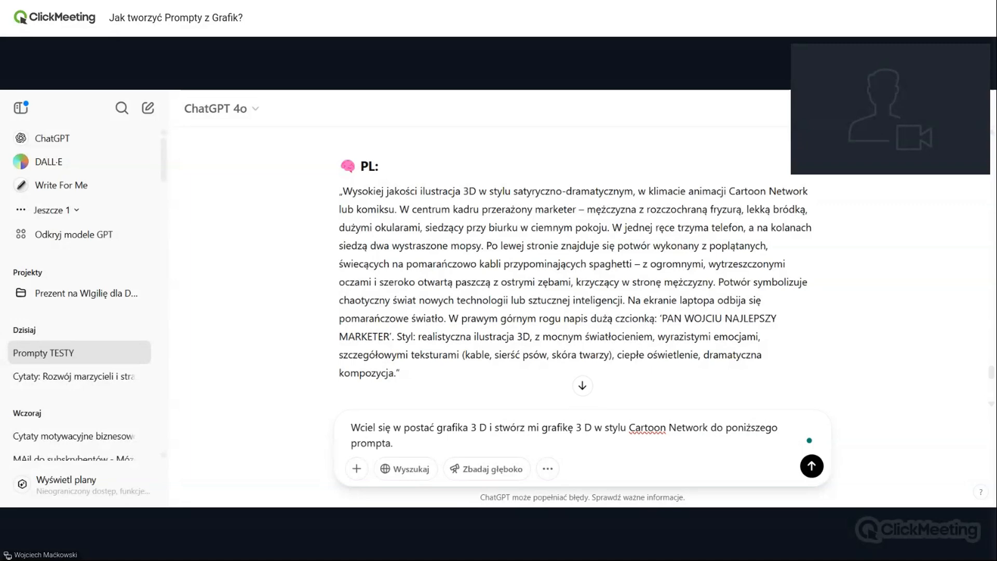
type(".")
- Copy the Polish prompt from the latest reply, change the draft's final period to a colon and paste the prompt after it
left_click_drag(416, 374, 339, 191)
key("ctrl+c")
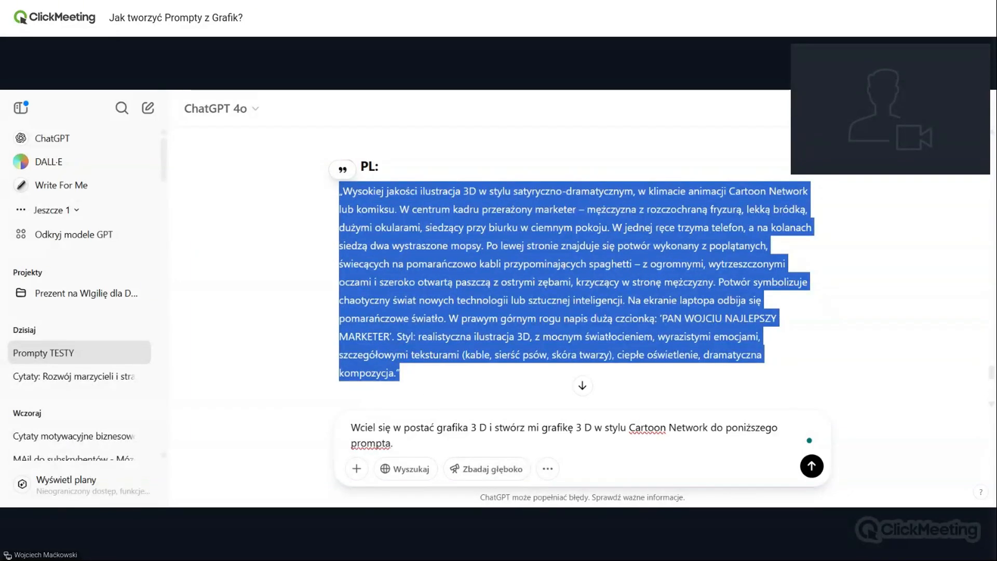
left_click(395, 444)
key("BackSpace")
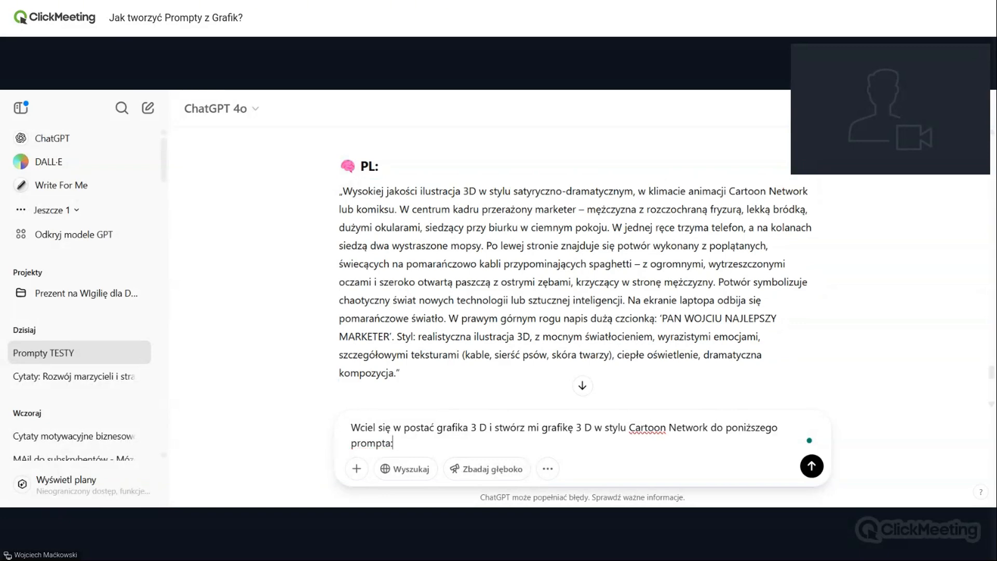
type(":")
key("ctrl+v")
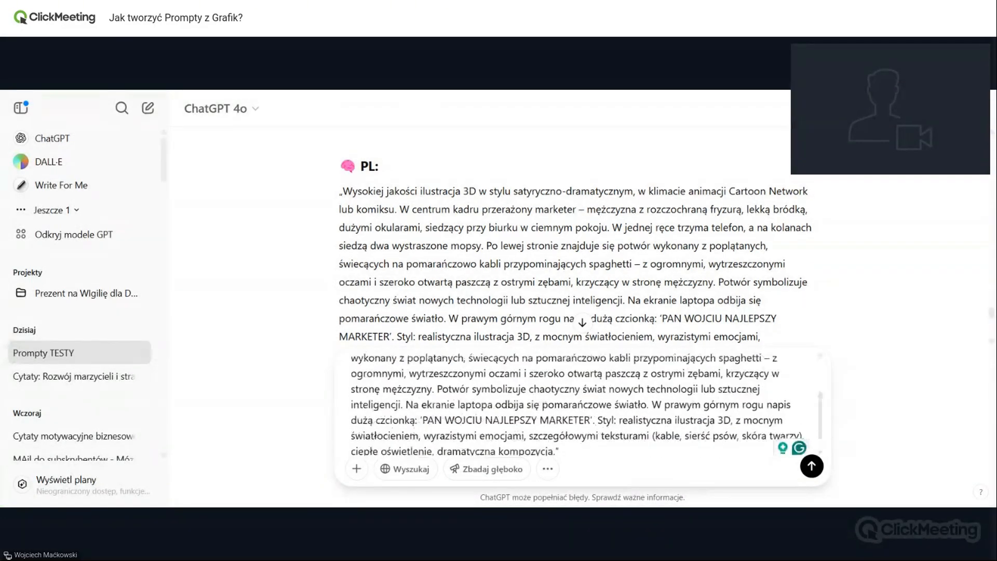
- Replace "spaghetti" in the pasted prompt with "kable wysokiego napięcia" and send the message to generate the image
scroll(577, 405, "up", 1)
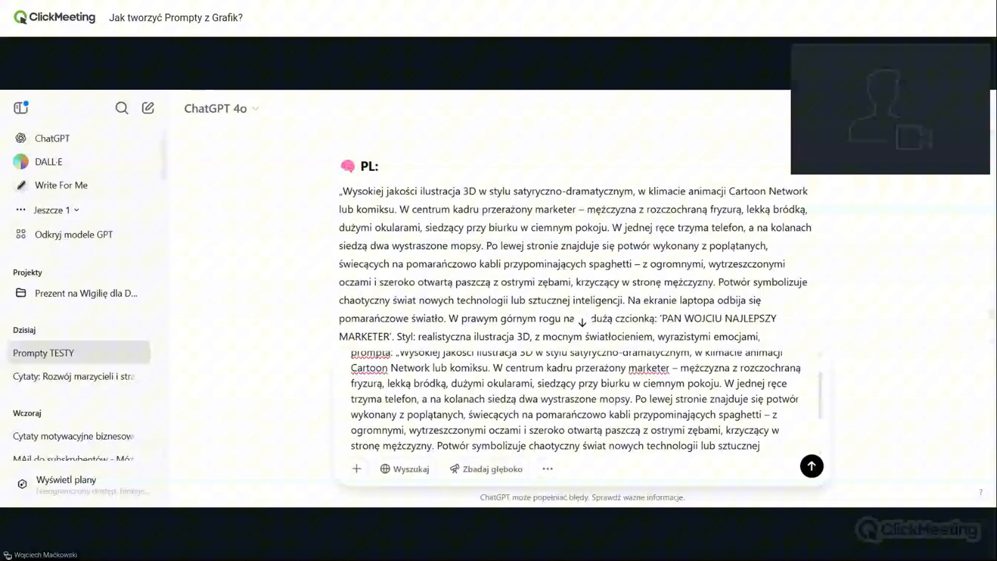
left_click_drag(762, 414, 719, 414)
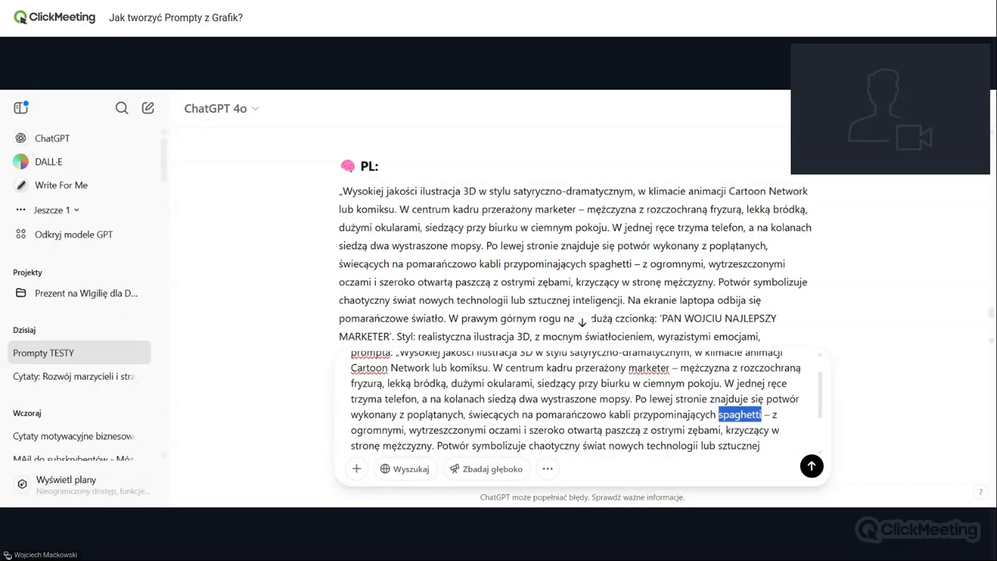
type("kable wyso")
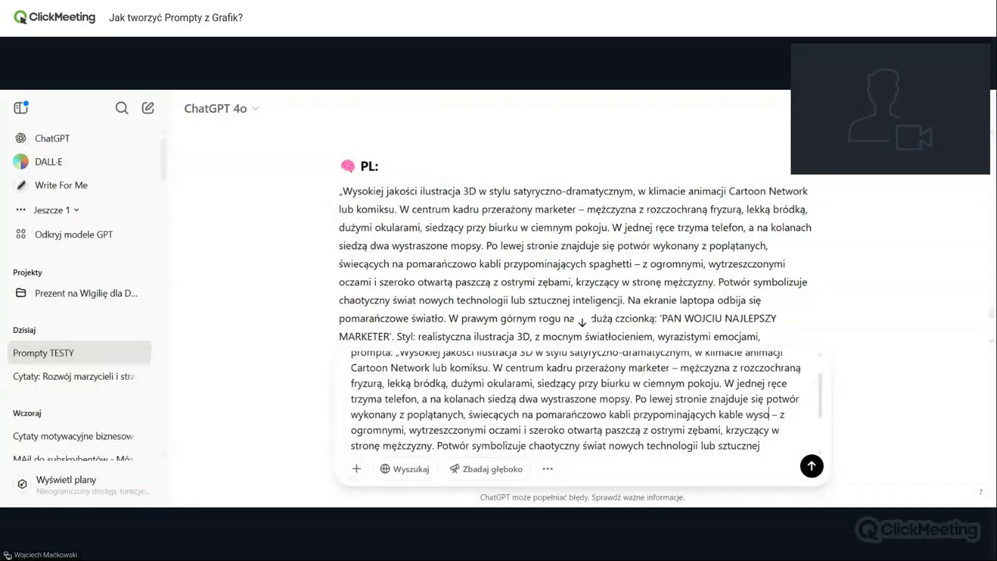
type("kiego napięcia")
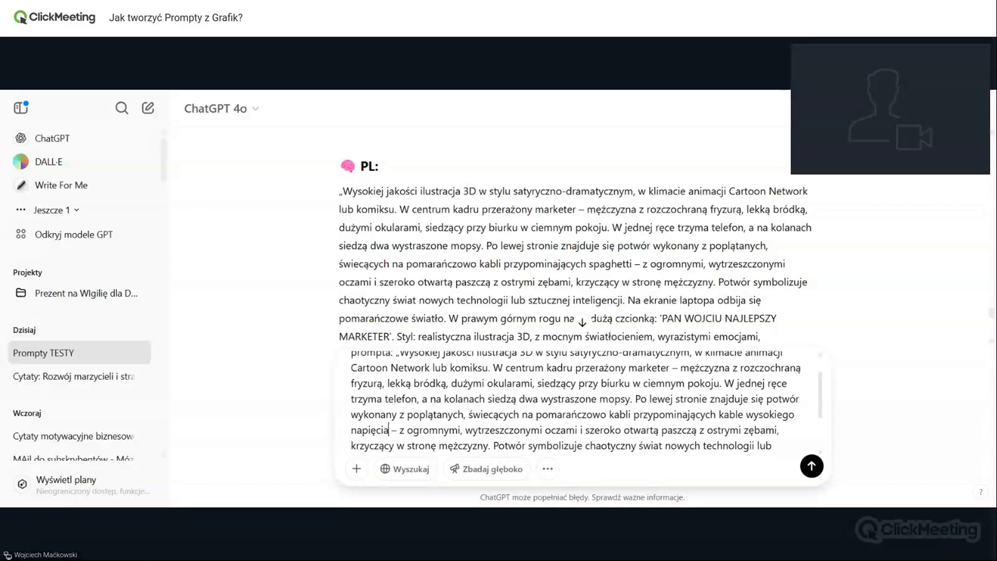
key("Return")
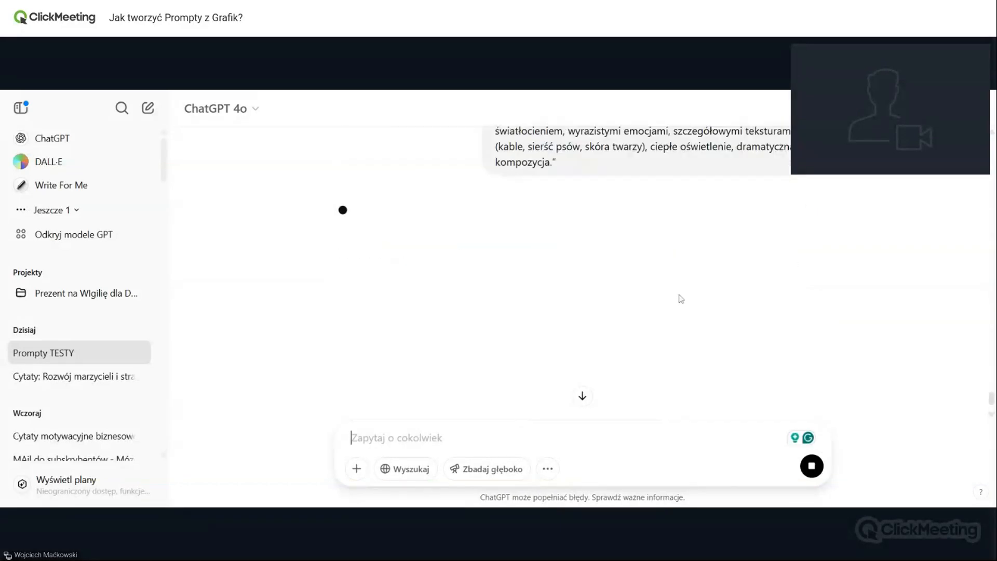
scroll(703, 282, "up", 2)
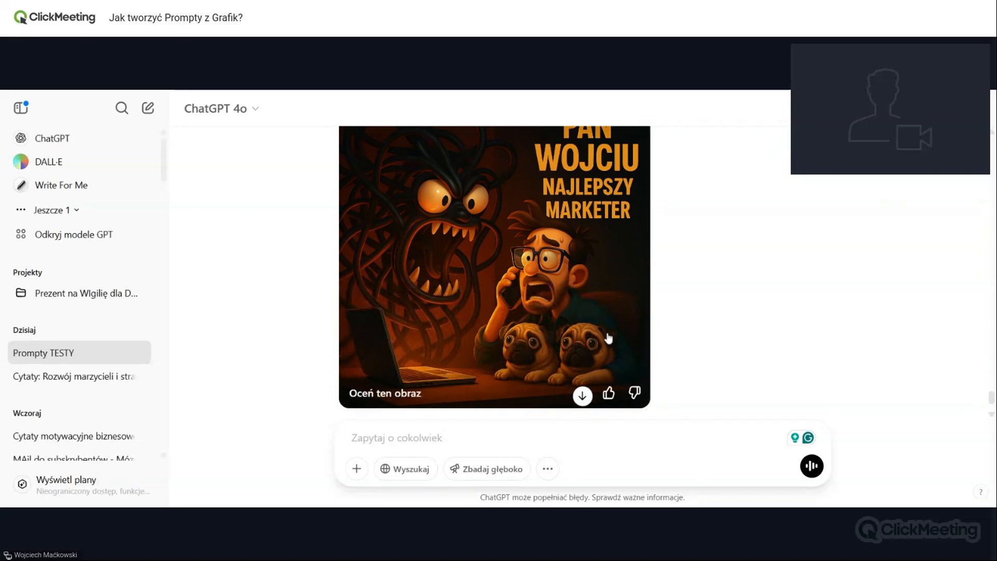
scroll(670, 317, "up", 1)
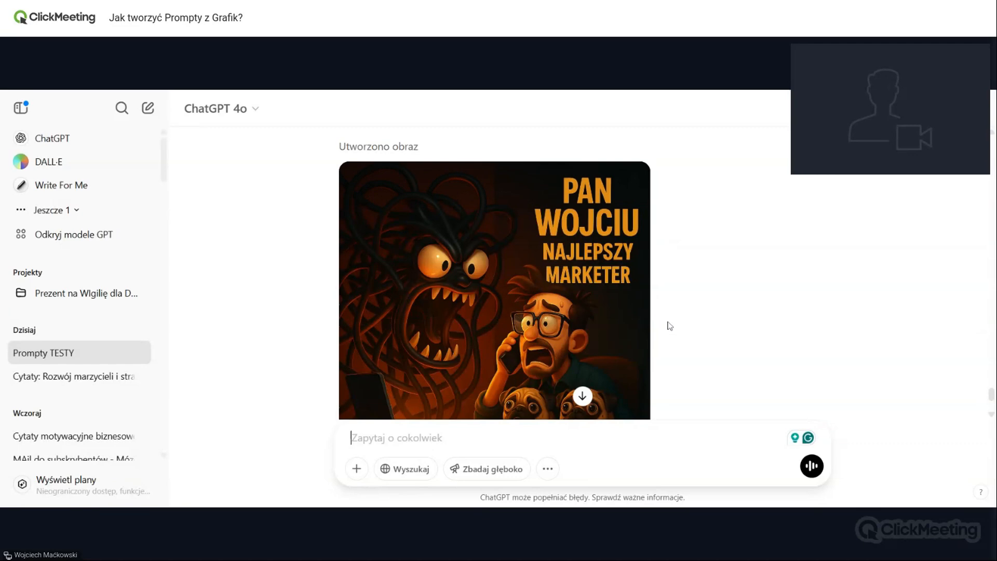
- Attach the graphic of bottled protein drinks and fruit cocktails to a new message
scroll(675, 318, "up", 1)
scroll(684, 310, "down", 1)
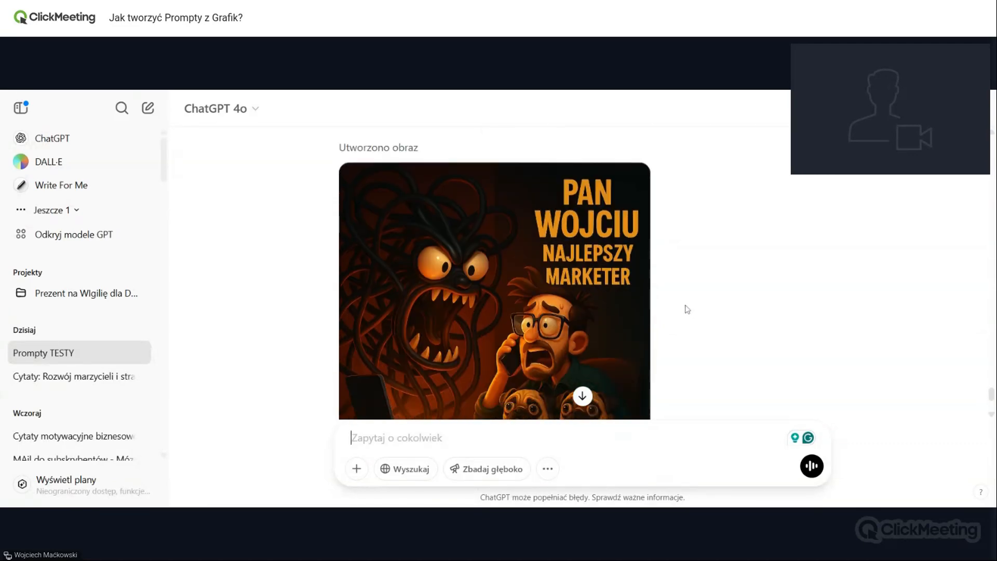
mouse_move(641, 293)
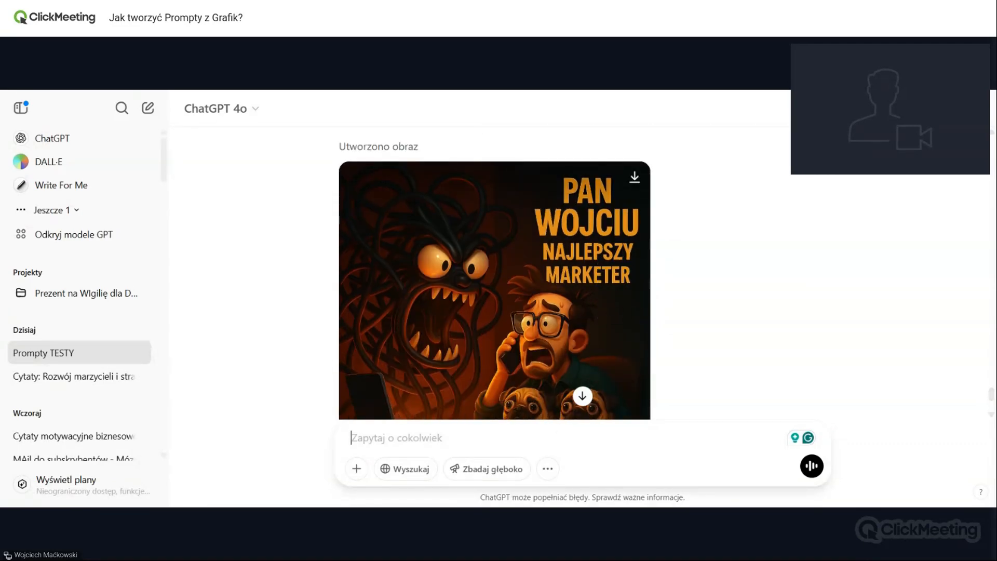
left_click(357, 469)
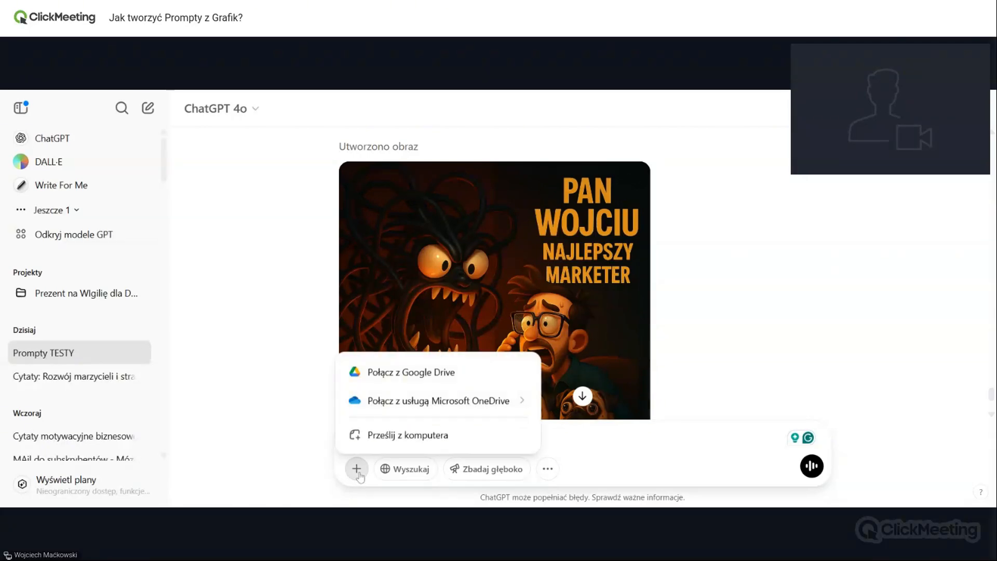
left_click(384, 441)
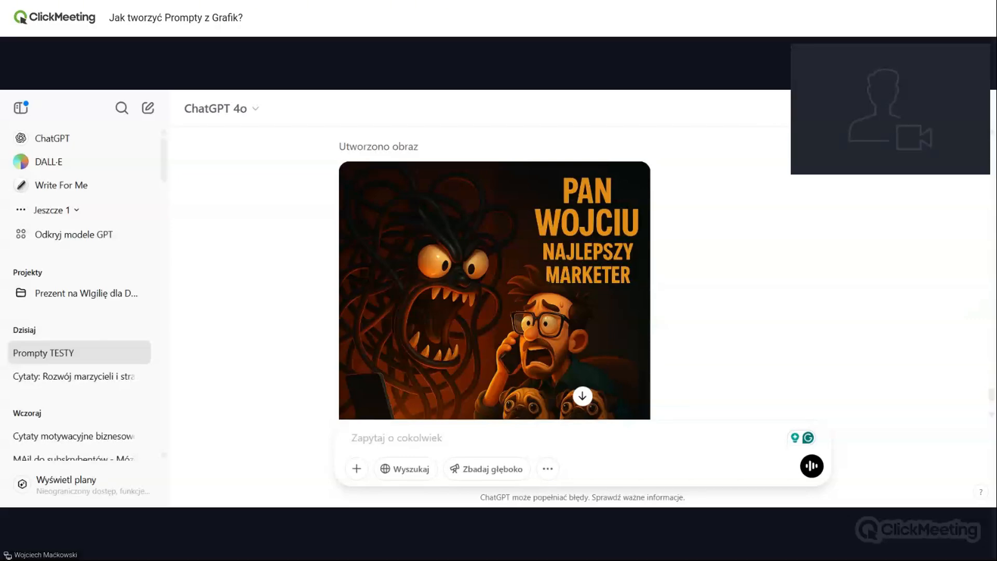
key("ctrl+v")
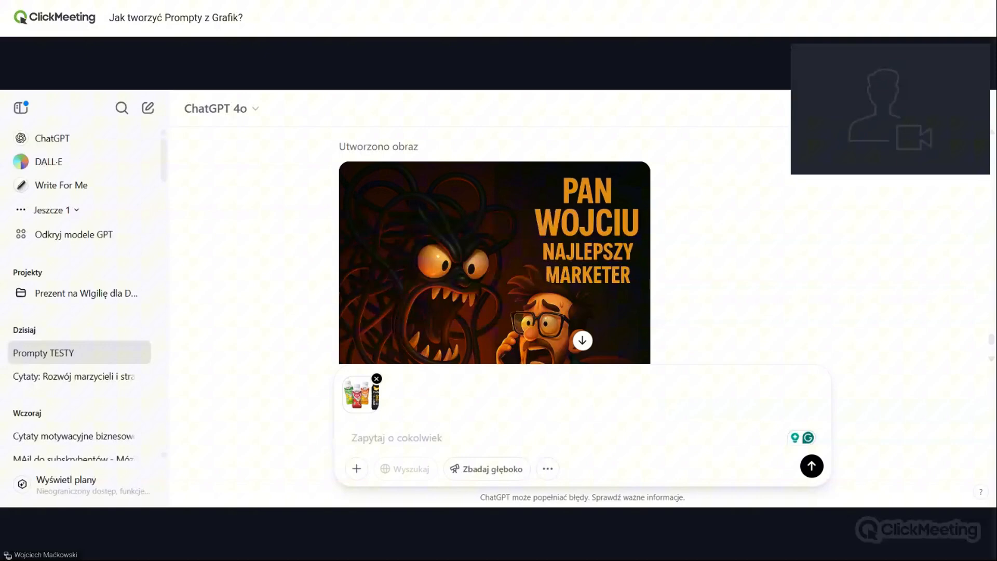
- Add the request "NA podstawie wklejonej grafiki stwórz mi jako copywriter szczegółowrgo prompta." to the attached drinks graphic and send it
type("NA podsta")
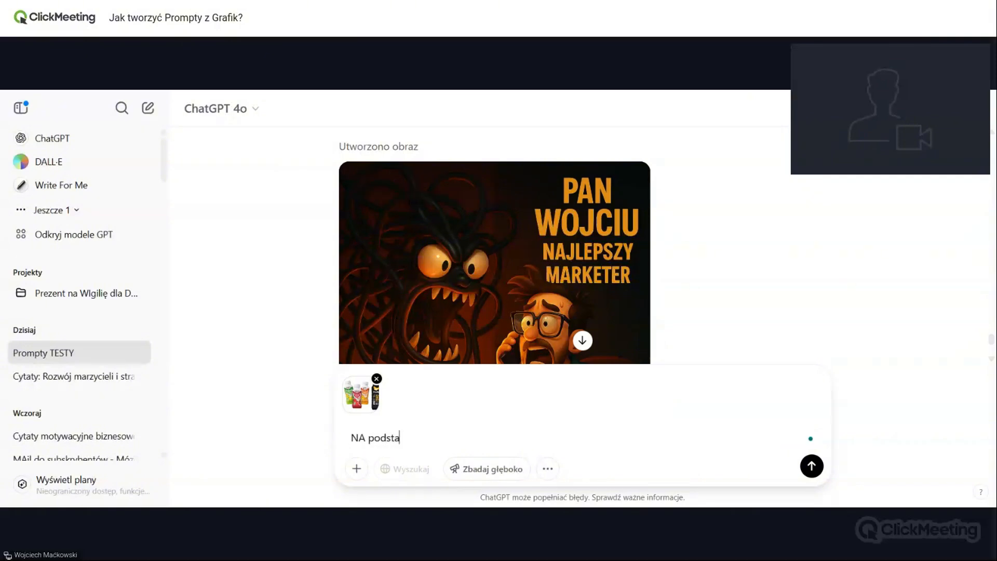
type("wie wklejonej grafiki ")
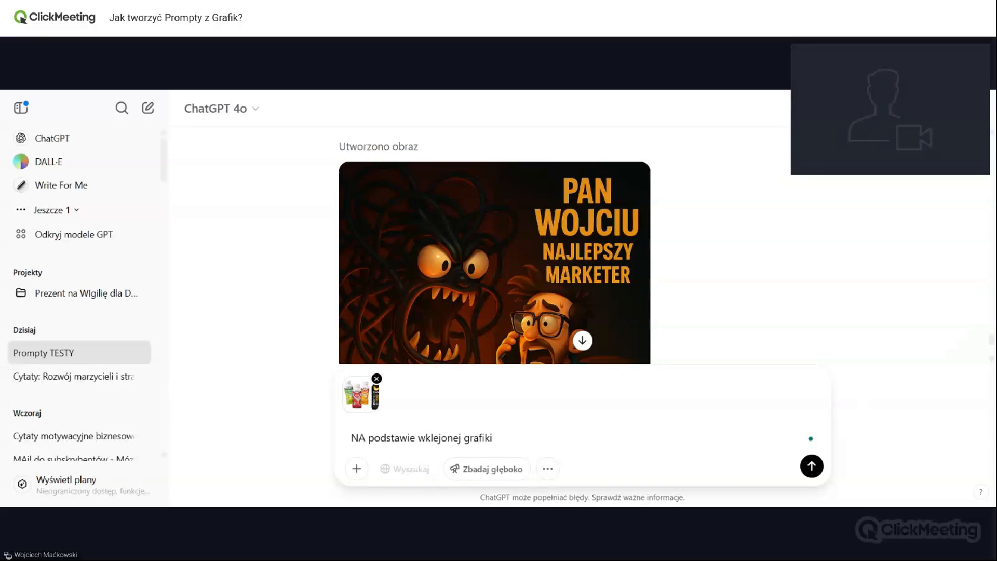
type("stwórz mi jako copywrite")
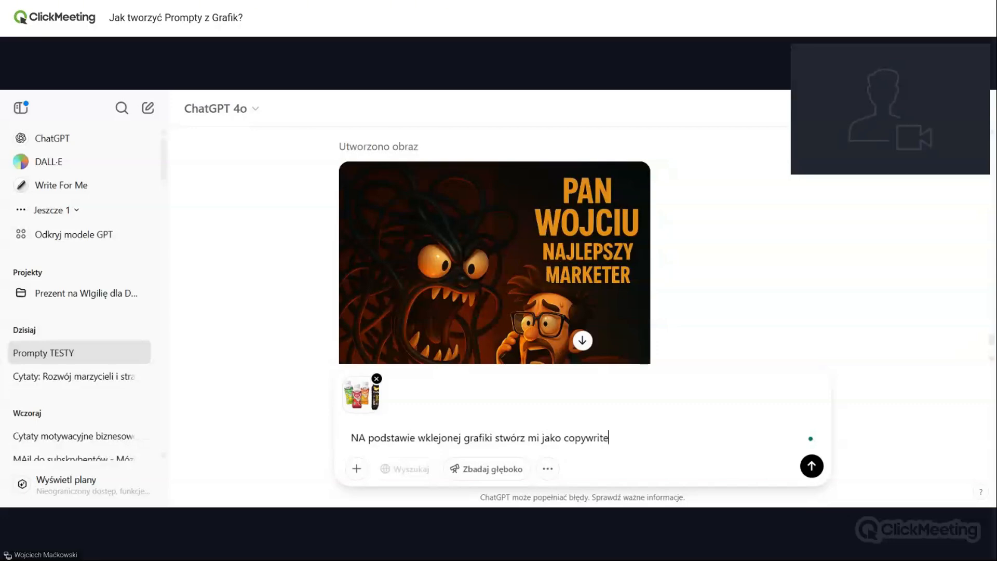
type("r szczegółowrgo")
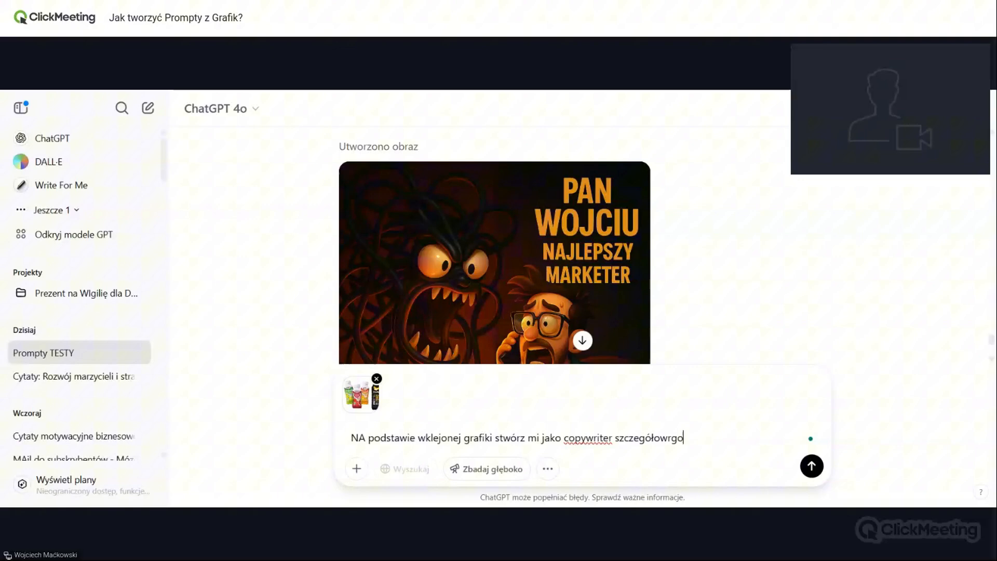
type(" prompta.")
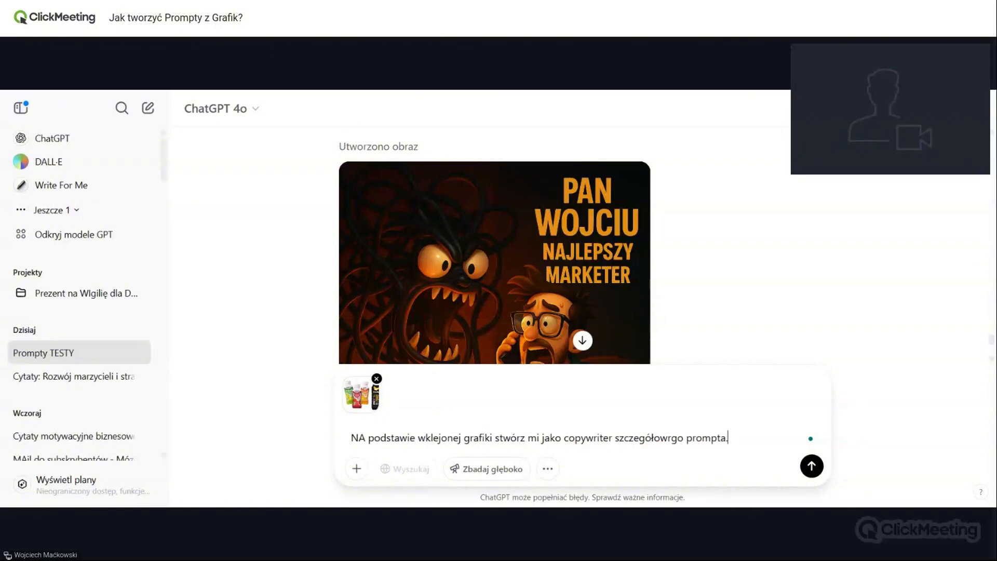
key("Return")
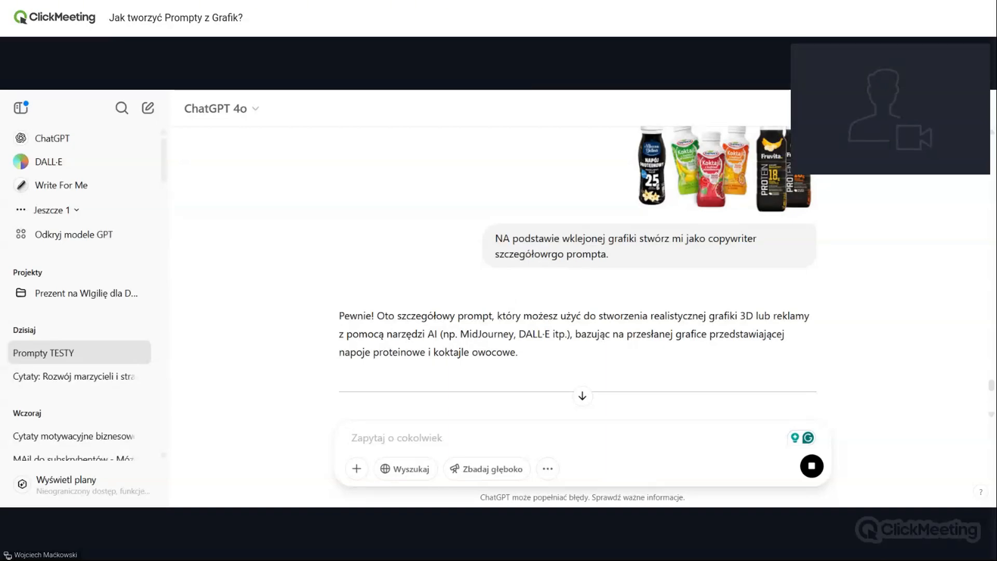
- Copy the Polish prompt about the drink bottles from the latest reply and paste it into a new message
scroll(575, 327, "down", 1)
scroll(576, 329, "down", 5)
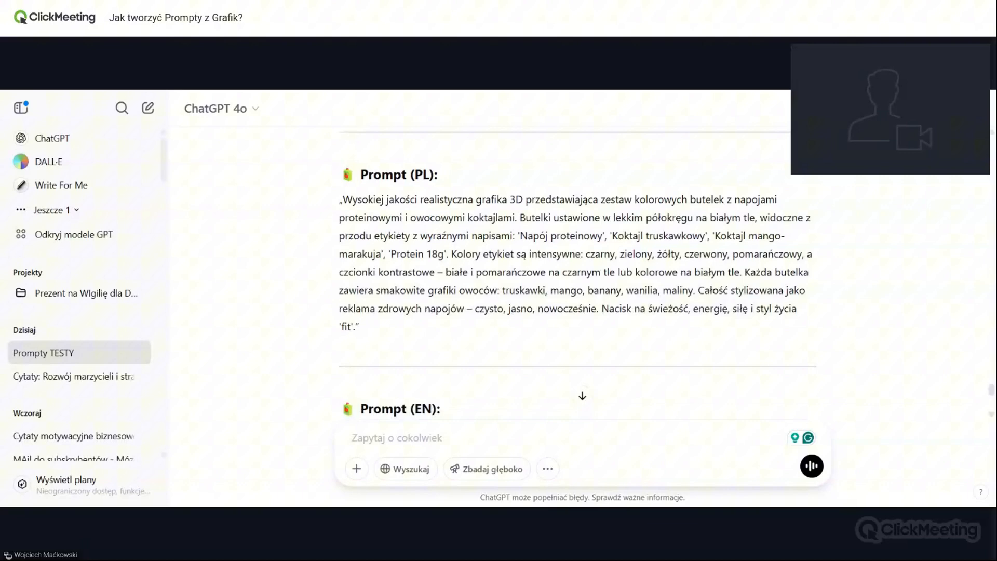
left_click_drag(367, 329, 332, 208)
key("ctrl+c")
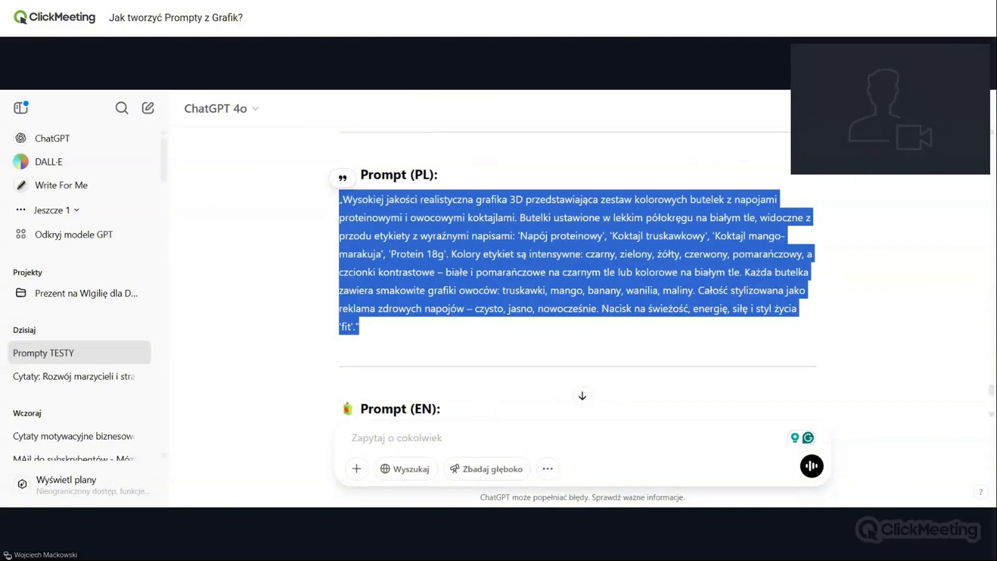
left_click(397, 438)
key("ctrl+v")
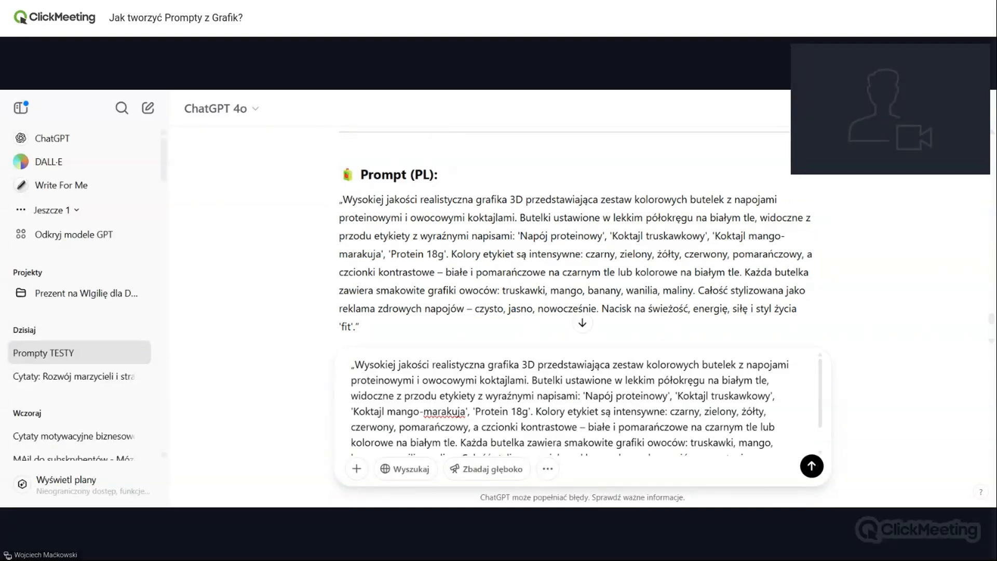
- Insert "Wciel się w postać grafika 3 D i stwórz mi realizstyczną grafikę 3 D pod poniższy prompt do mojego sklepu online" before the pasted prompt
type("Wci")
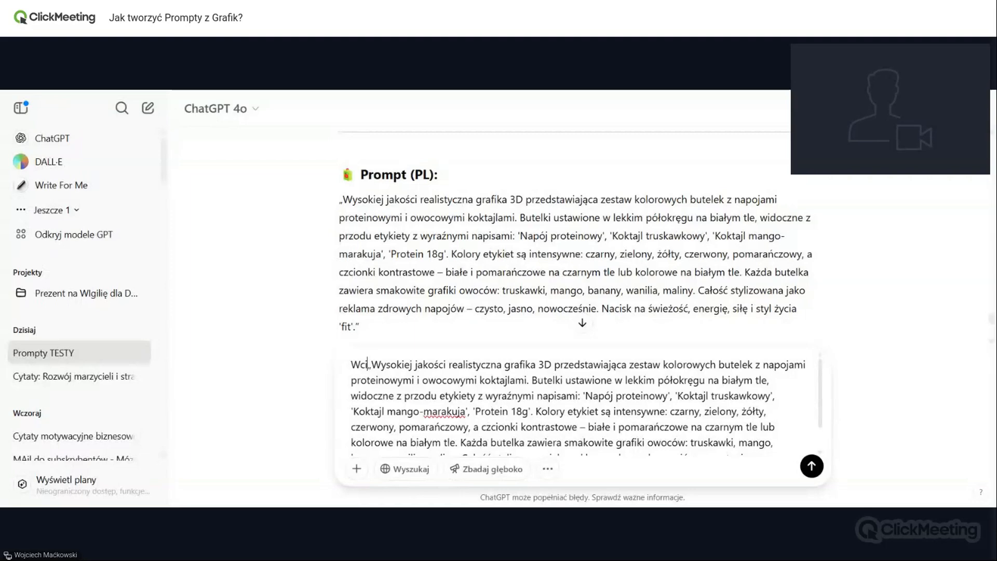
type("el się w postać gr")
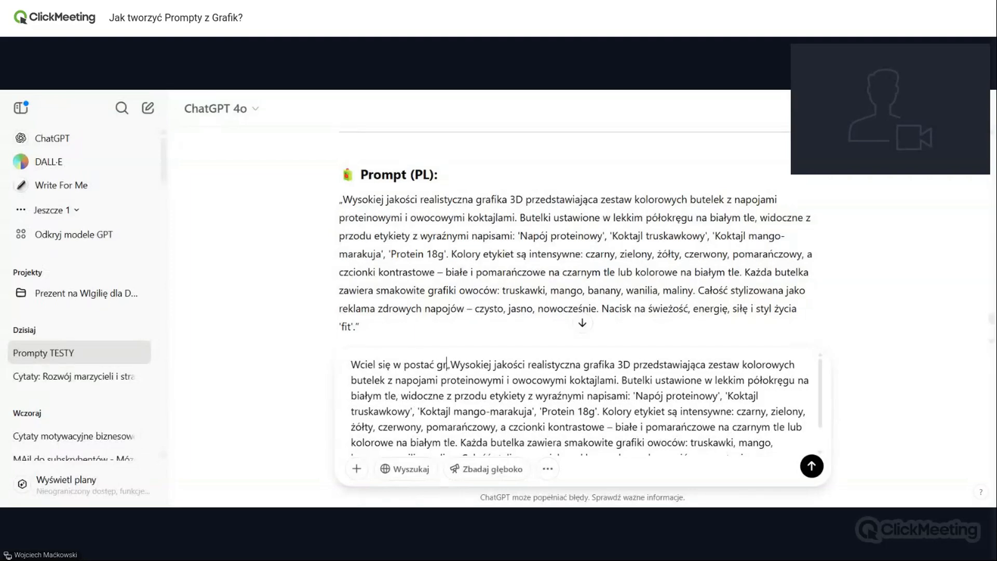
type("afika 3 D ")
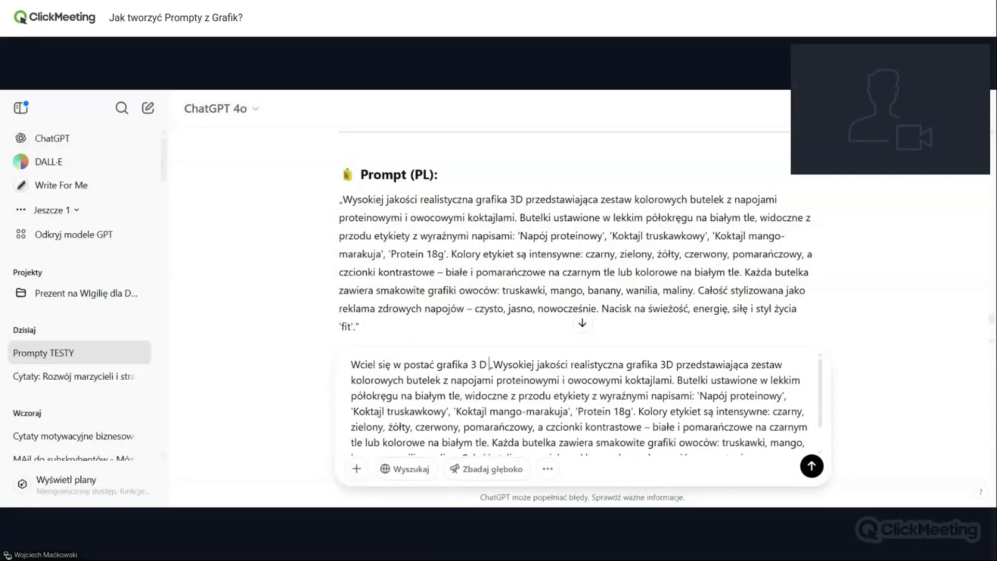
type("i s")
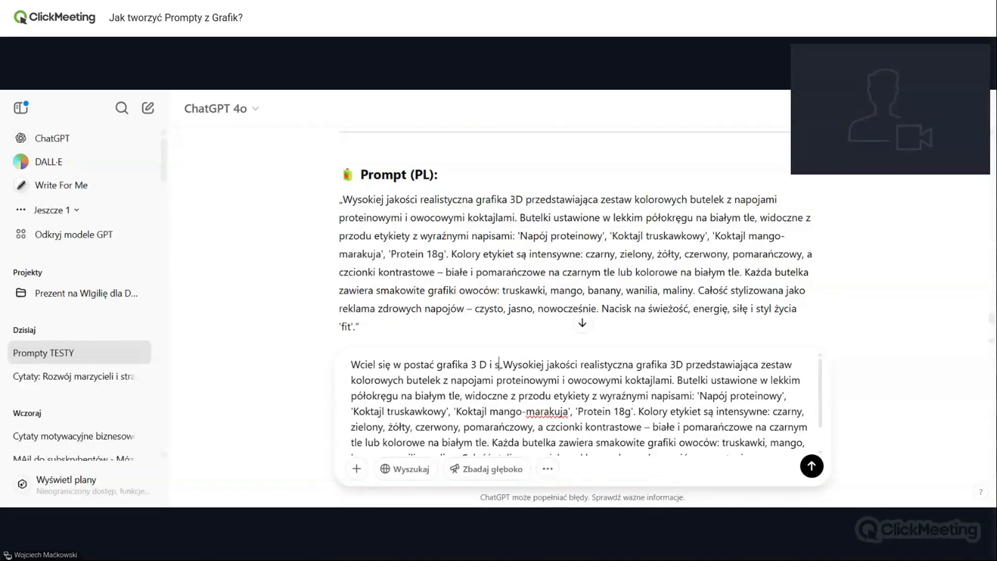
type("twórz mi")
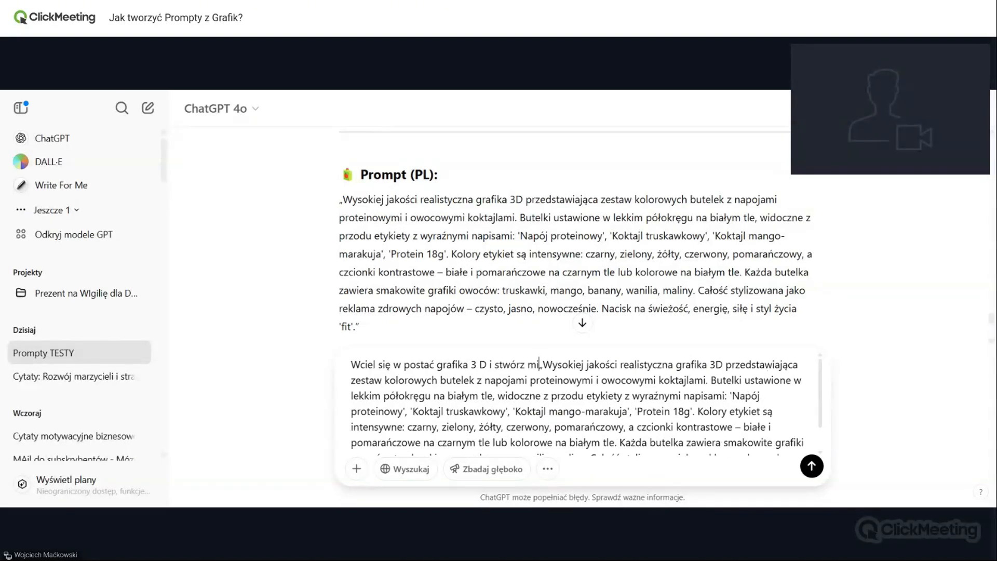
type(" rea")
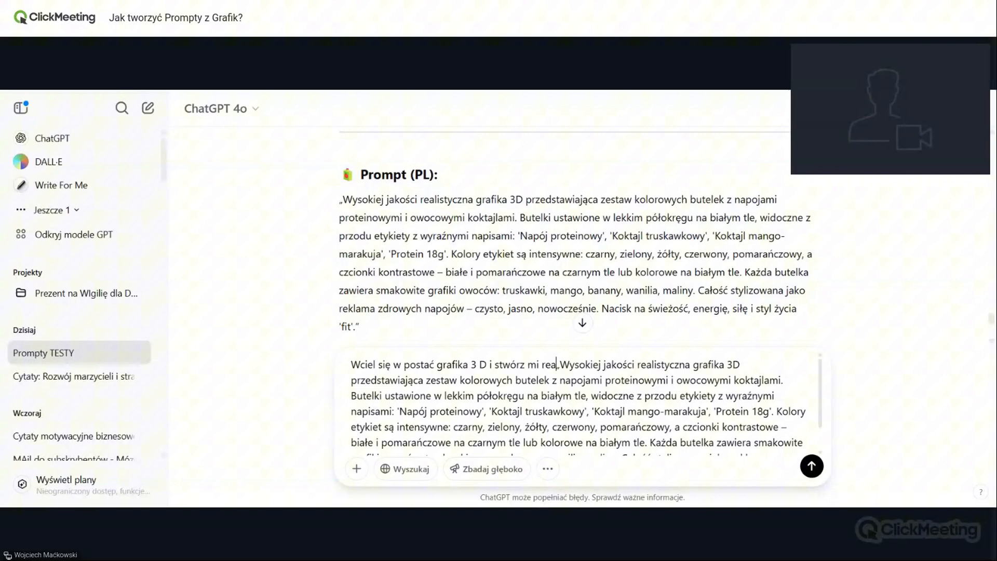
type("lizstyczną grafi")
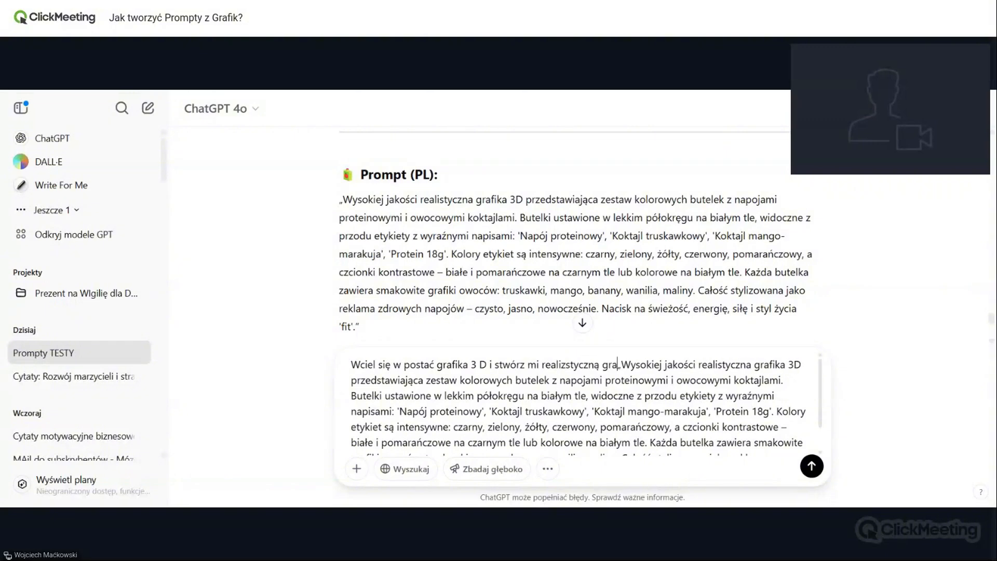
type("kę 3 ")
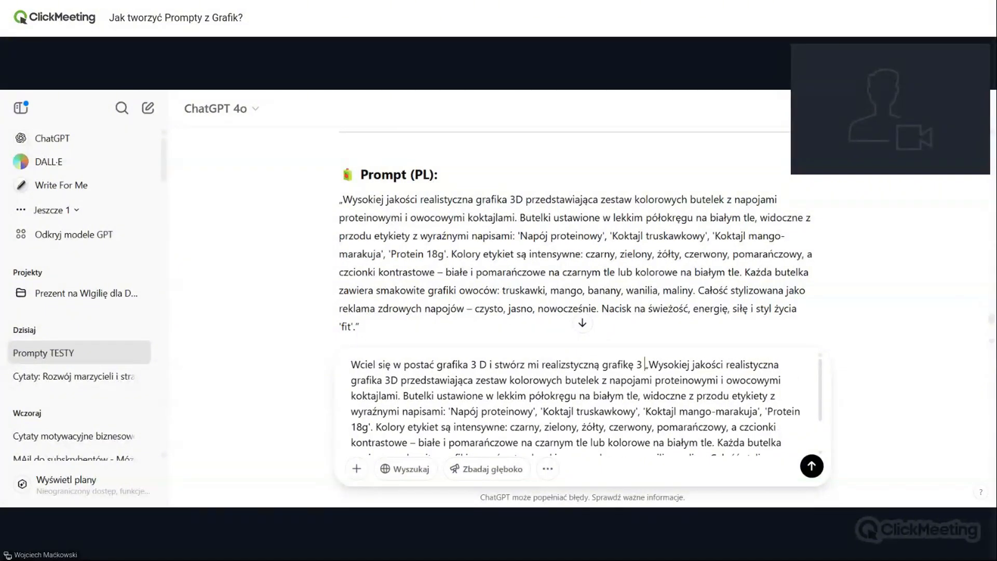
type("D ")
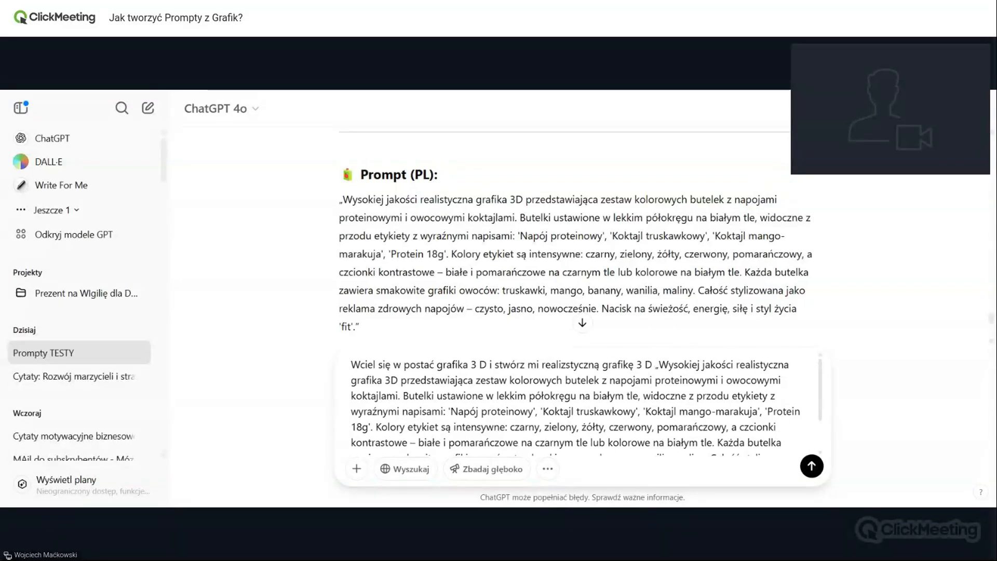
type("pod poni")
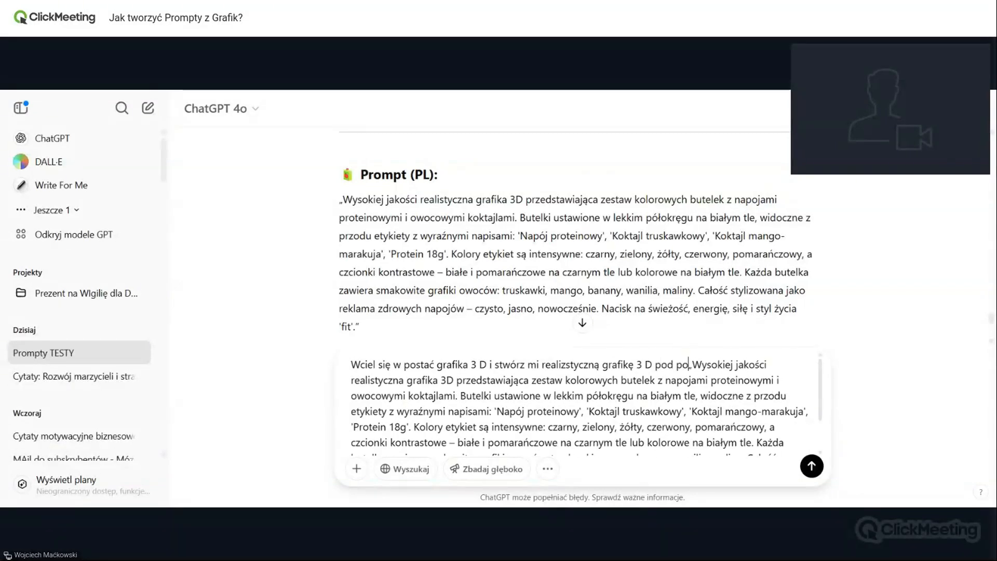
type("ższ")
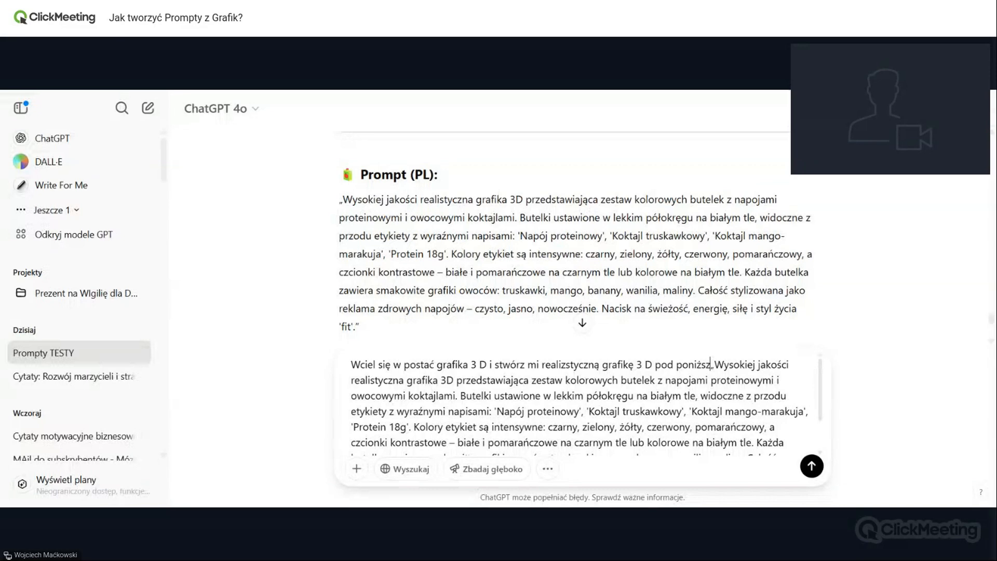
type("y prom")
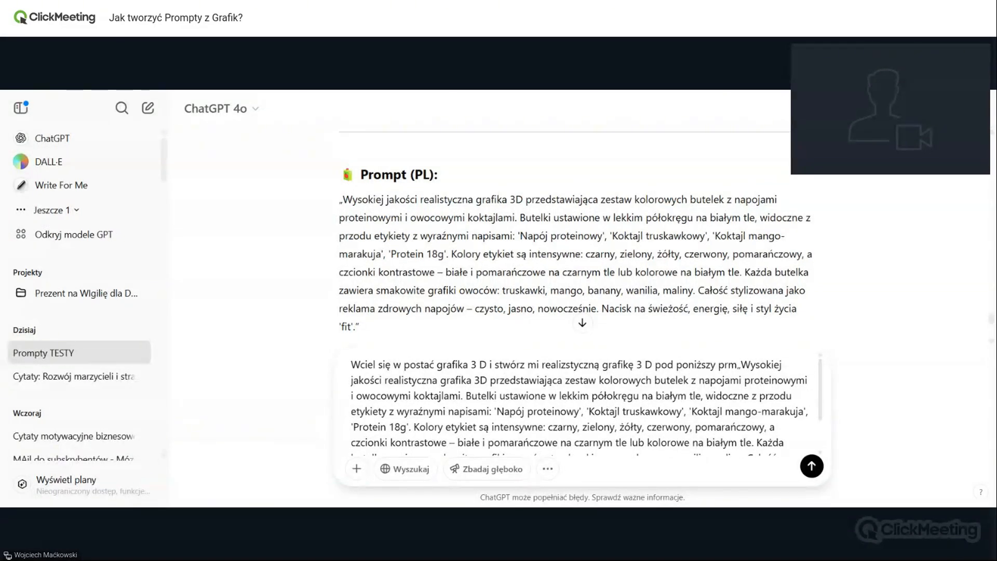
type("pt ")
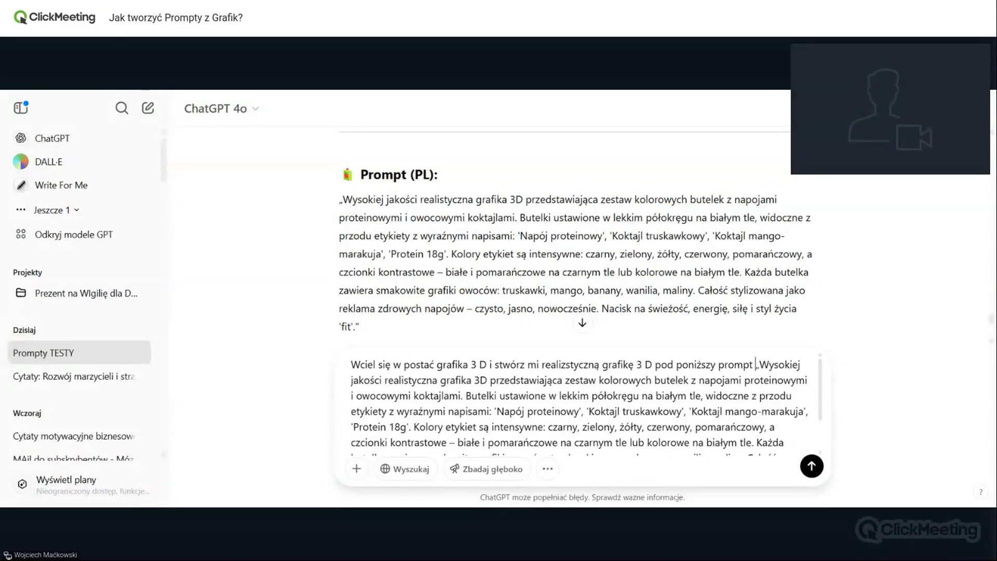
type("do mo")
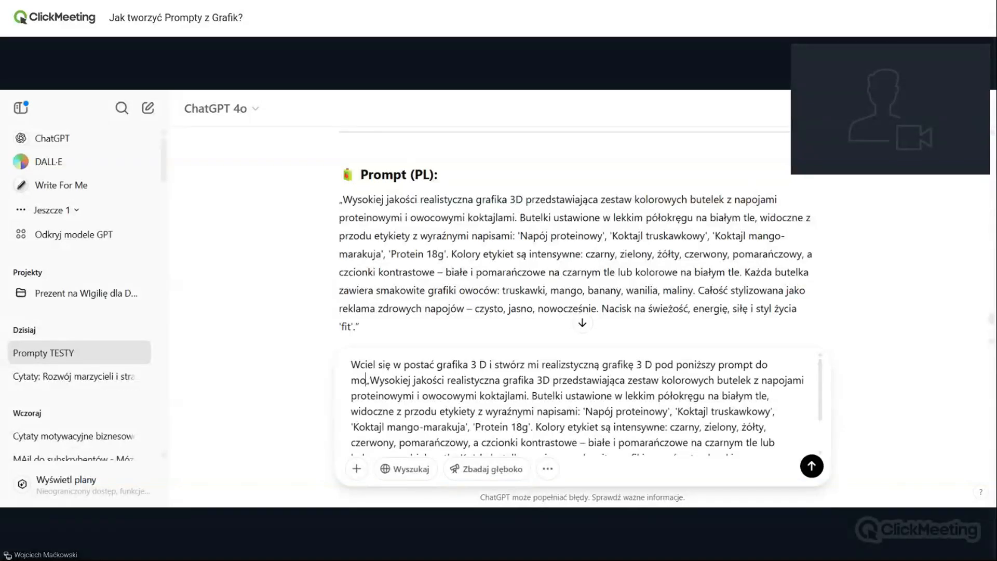
type("jego sklep")
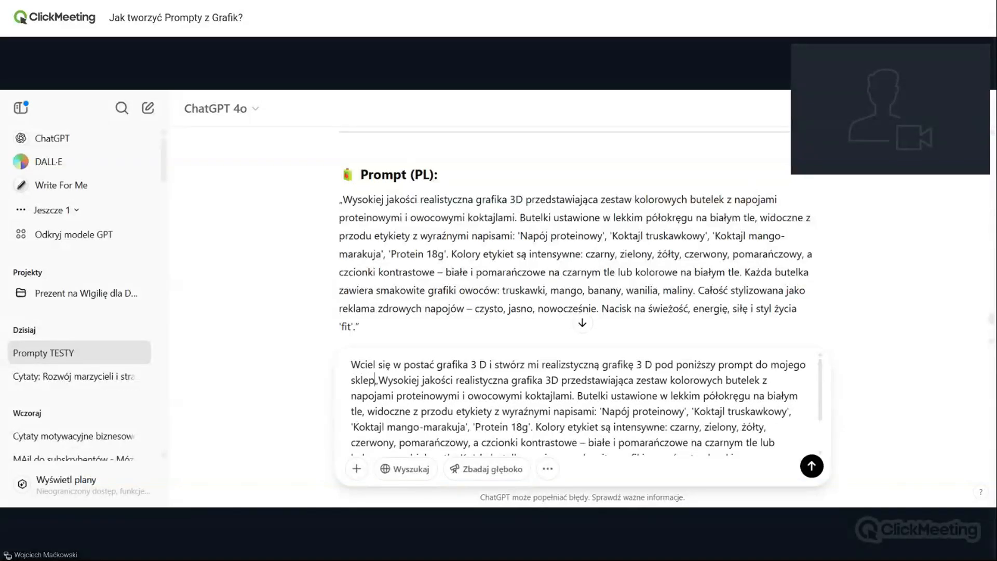
type("u onli")
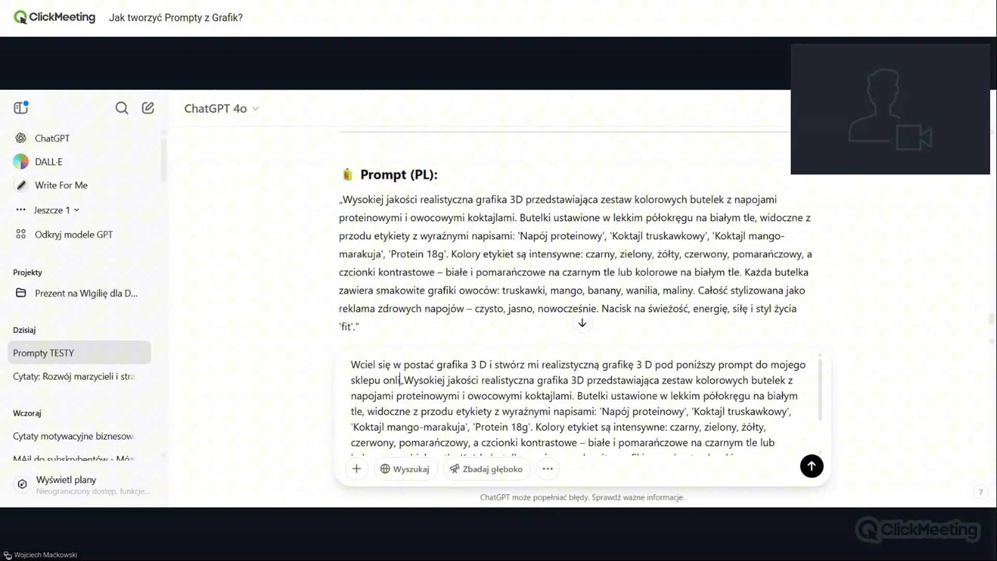
type("n")
- Extend the instruction before the pasted prompt with "PAmiętaj, żeby wszystkie słowa były widoczne a grafika nie przycinała szczegółów grafiki"
type("e. PAmiętaj, z")
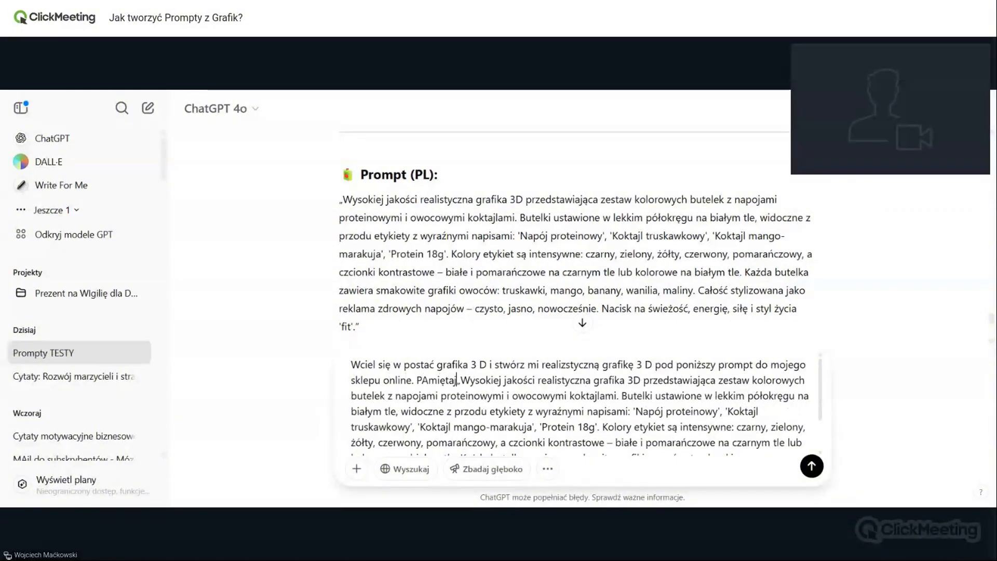
type("eby wsz")
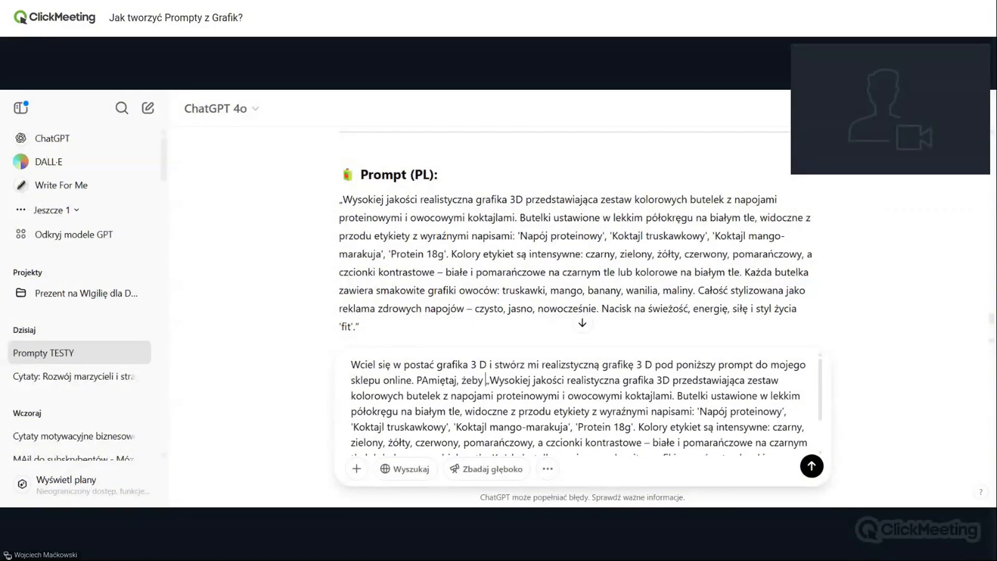
type("ystkie s")
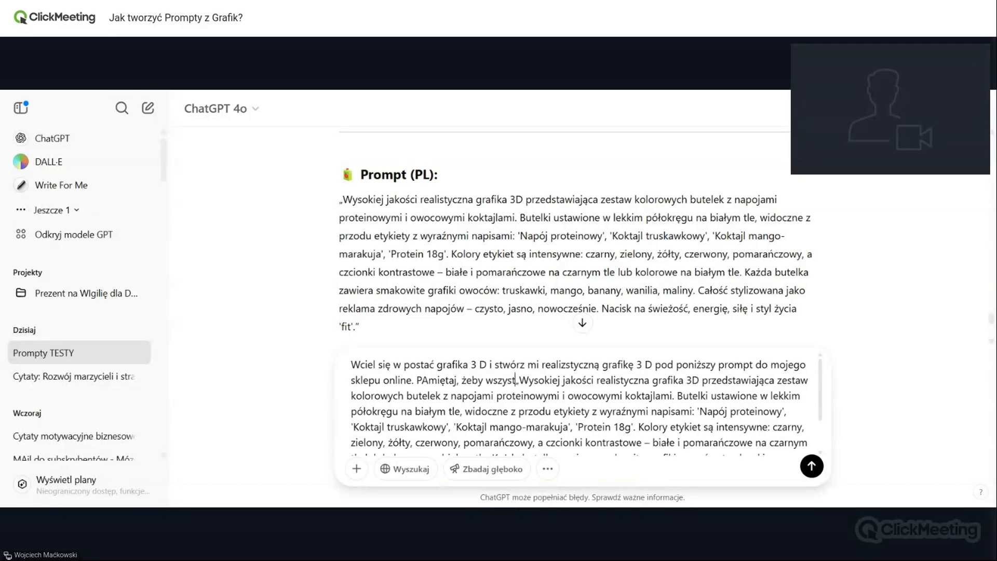
type("łowa")
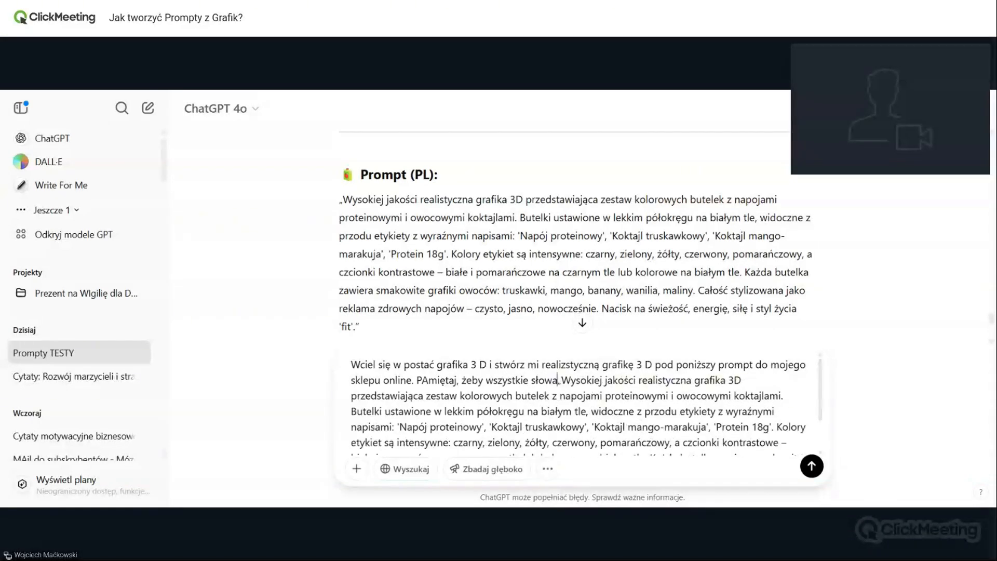
type(" b")
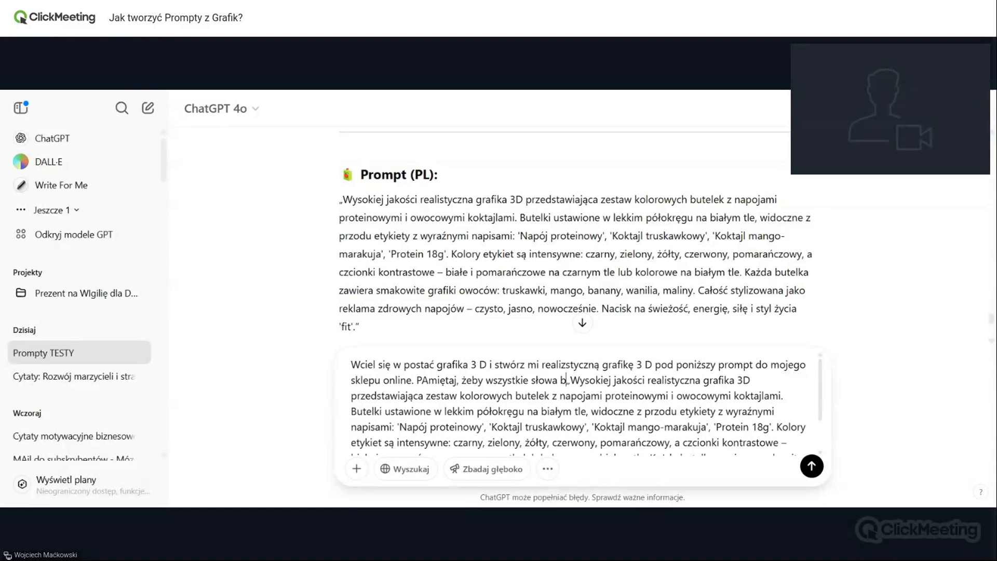
type("yły widoczn")
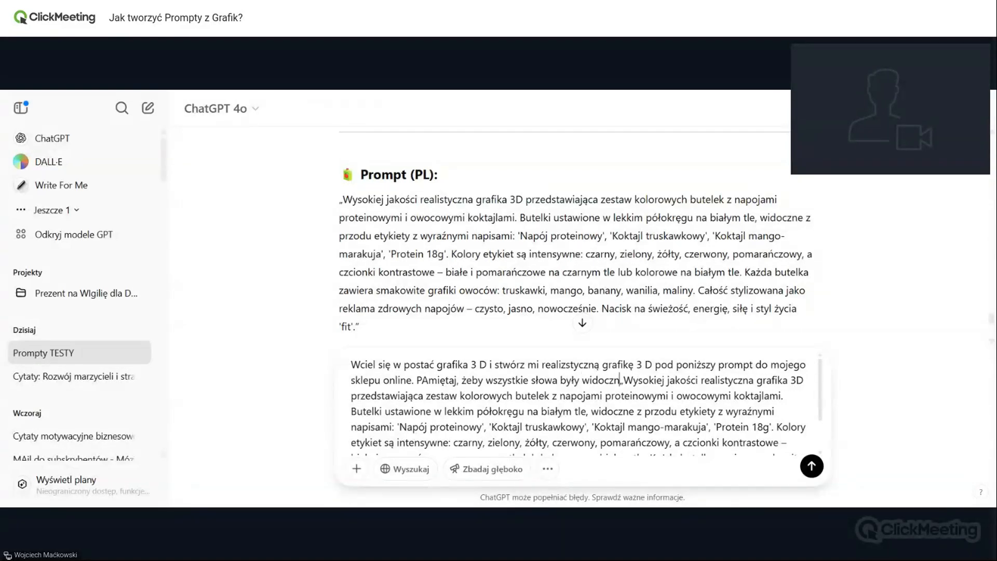
type("e a grafik")
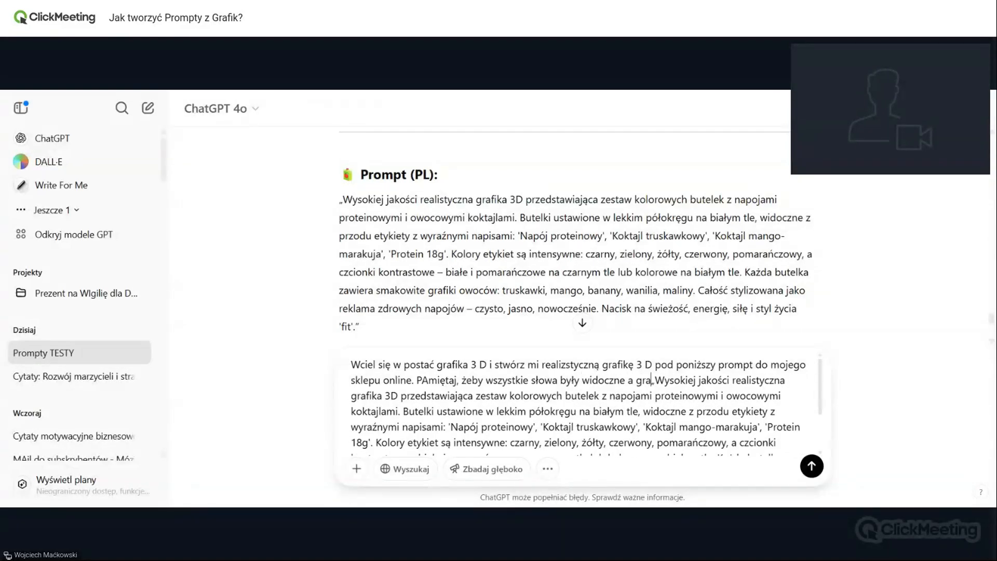
type("a nie przy")
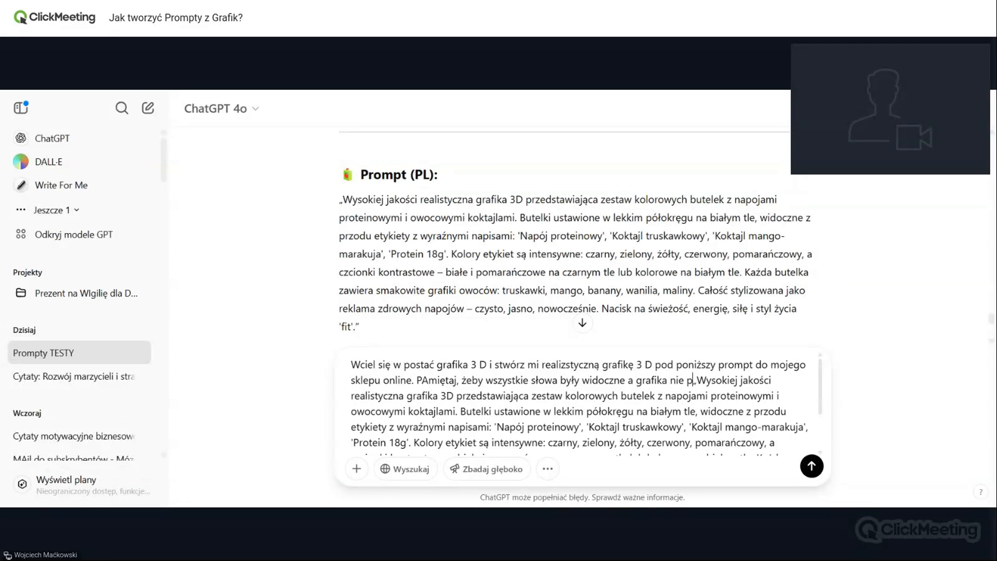
type("cinała")
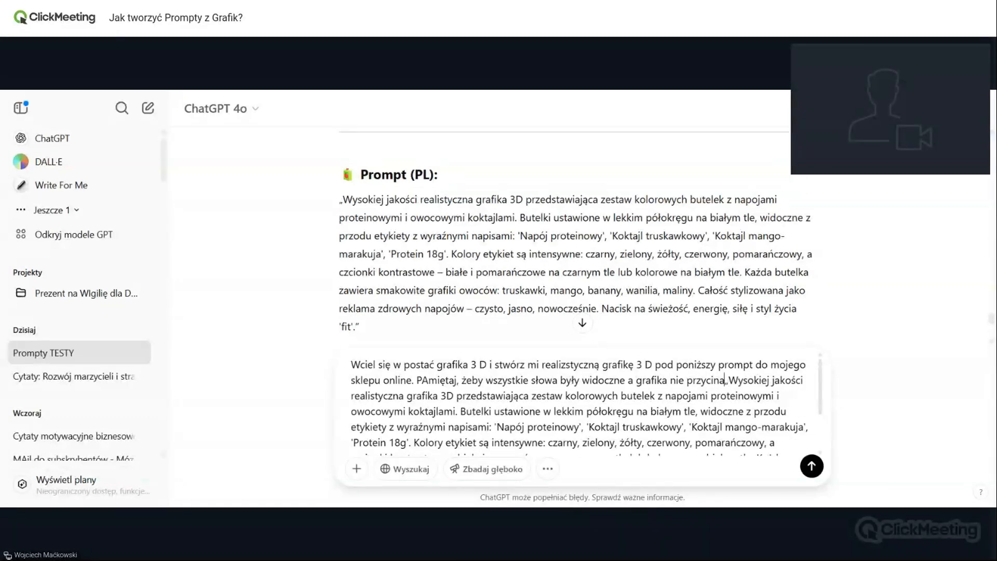
type(" szcze")
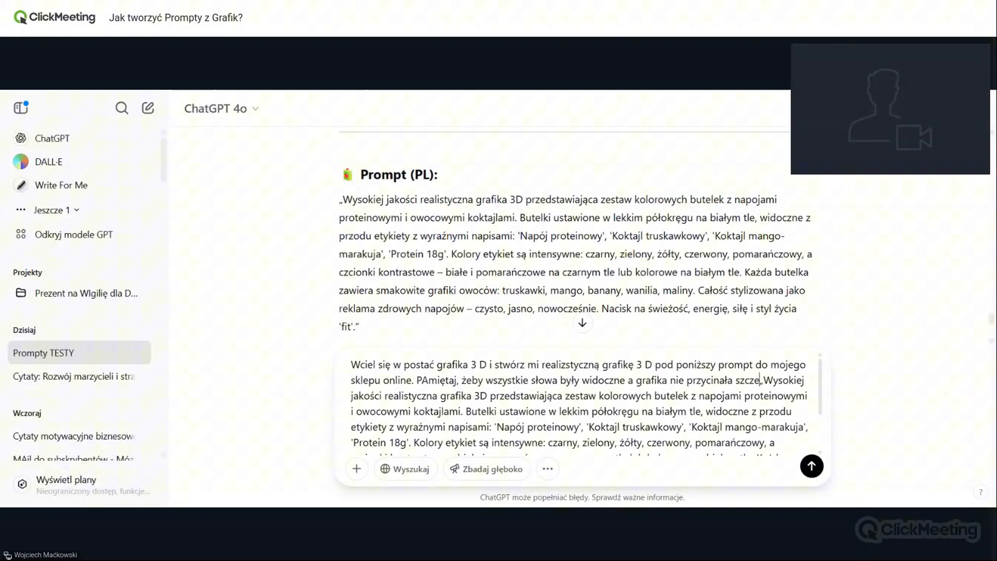
type("g")
type("ółów grafik")
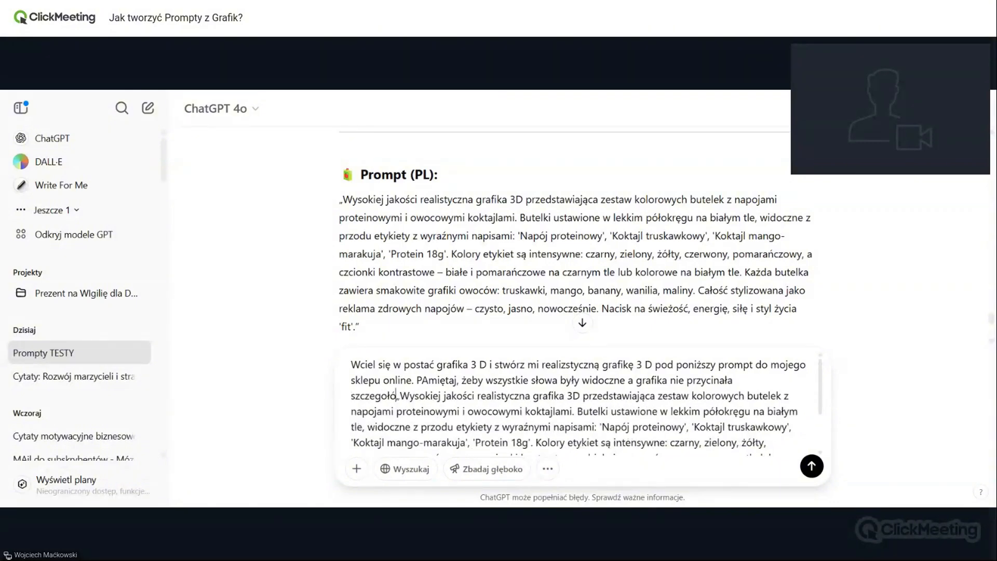
type("i")
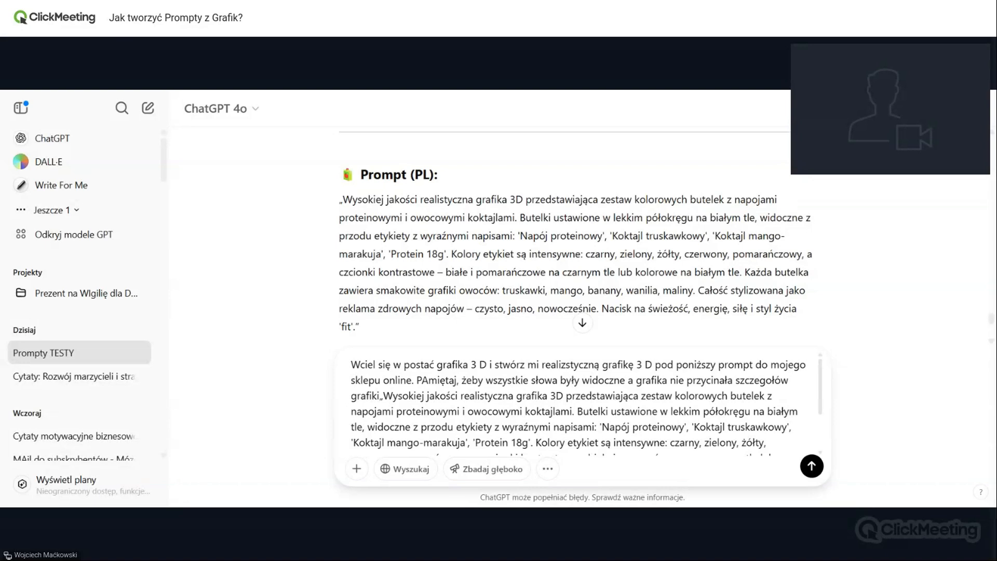
- Replace the instruction's closing word "grafiki" with "na grafice." and send the message with the drinks prompt
key("BackSpace")
key("BackSpace")
key("BackSpace")
key("BackSpace")
key("BackSpace")
key("BackSpace")
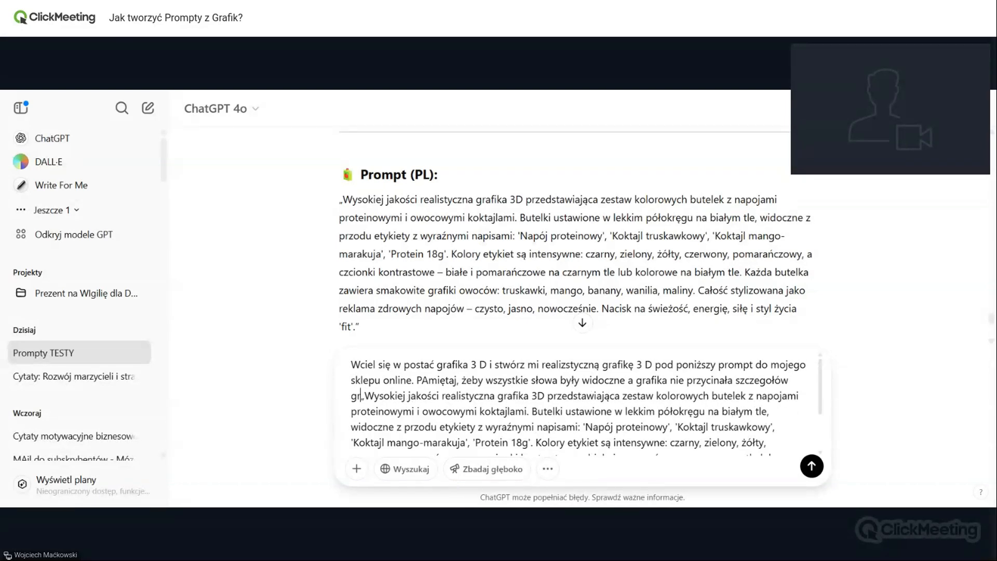
key("BackSpace")
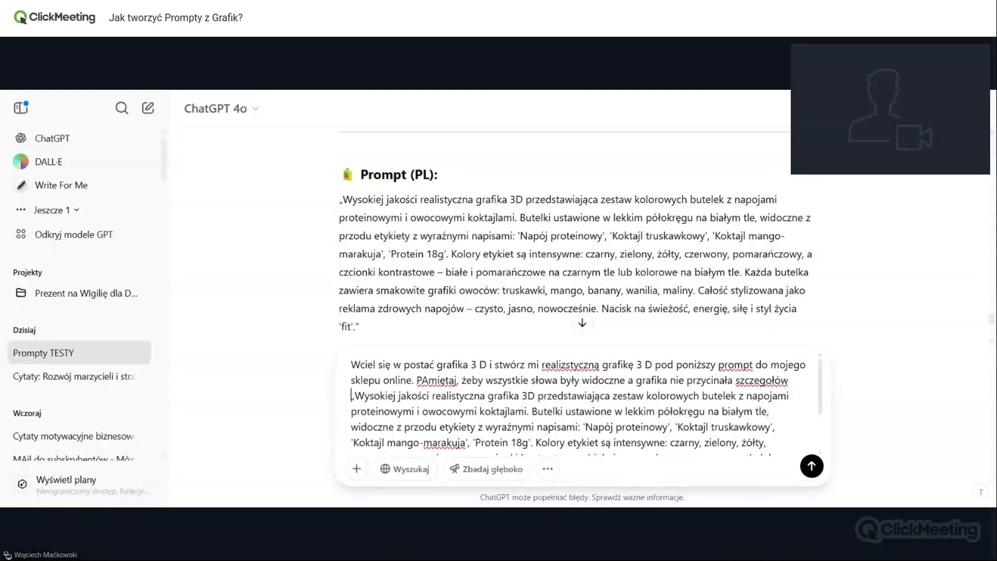
type("na grafic")
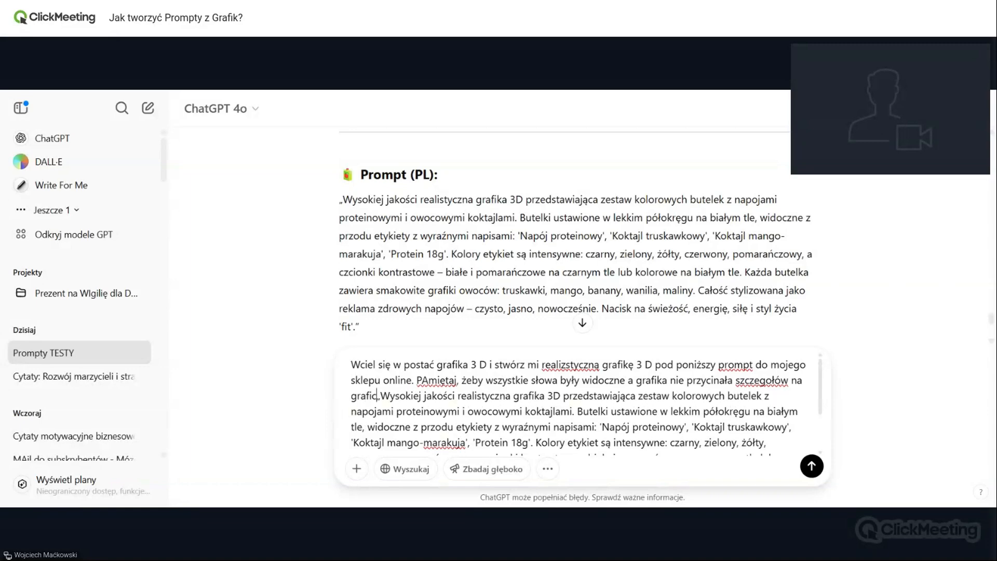
type("e.")
key("Return")
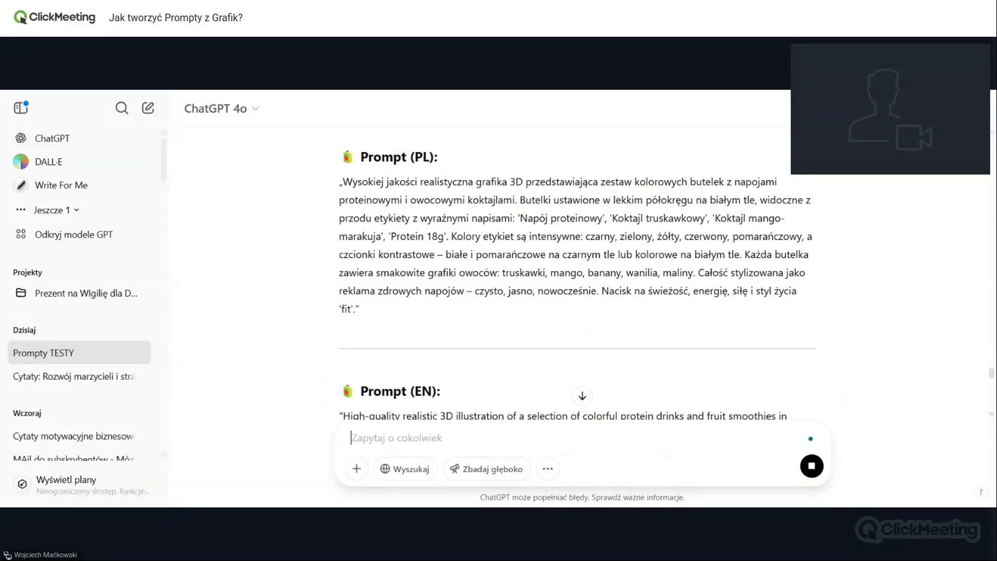